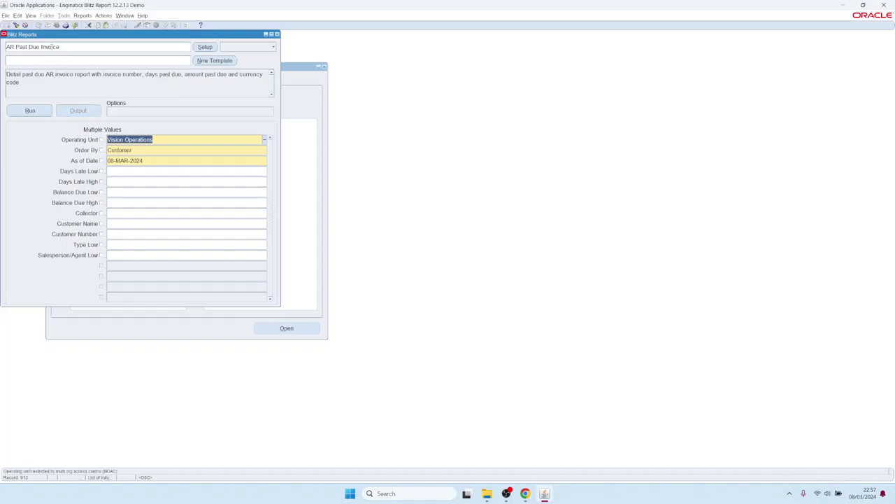
Step: Run the AR Past Due Invoice report for Vision Operations and look through the invoice rows in the generated workbook
click(37, 113)
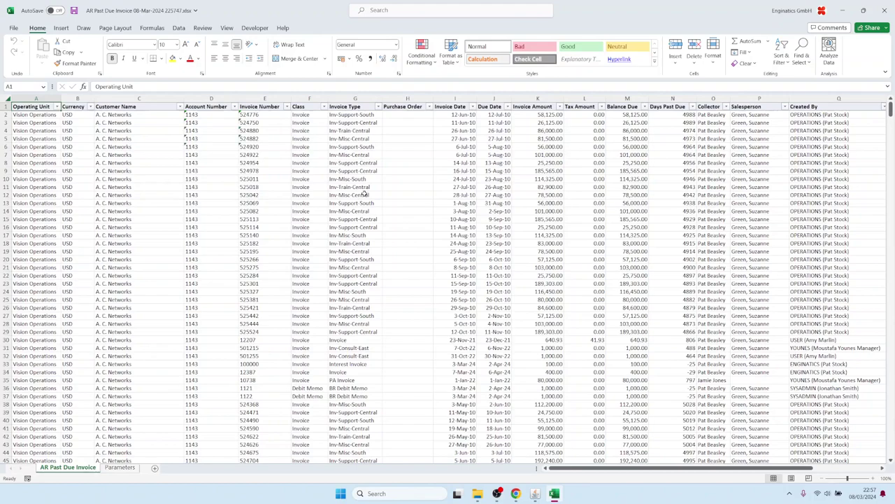
click(377, 107)
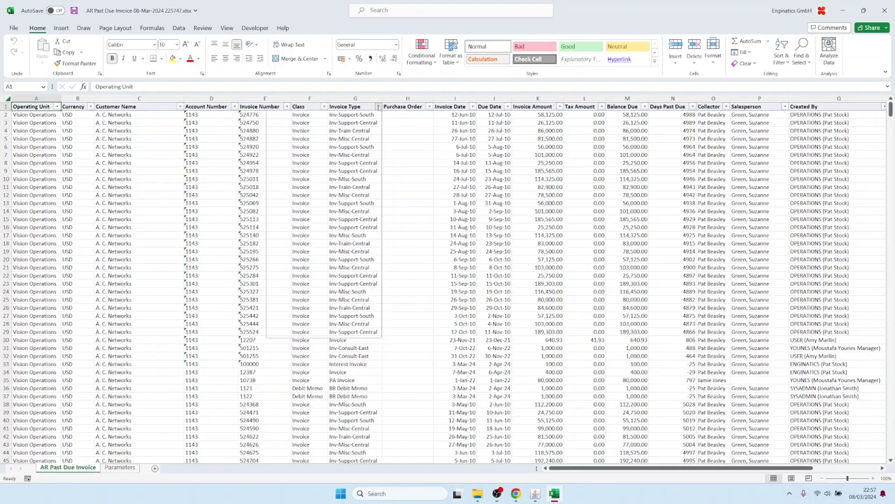
click(504, 268)
scroll(504, 268, down, 16)
scroll(504, 268, up, 10)
scroll(504, 262, down, 8)
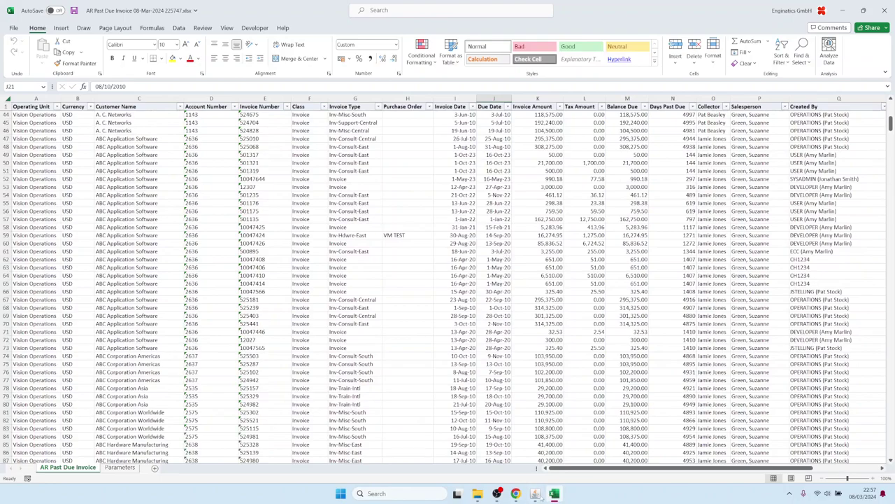
Step: Create a new template for the report that displays only the columns from Operating Unit through Invoice Amount
click(535, 493)
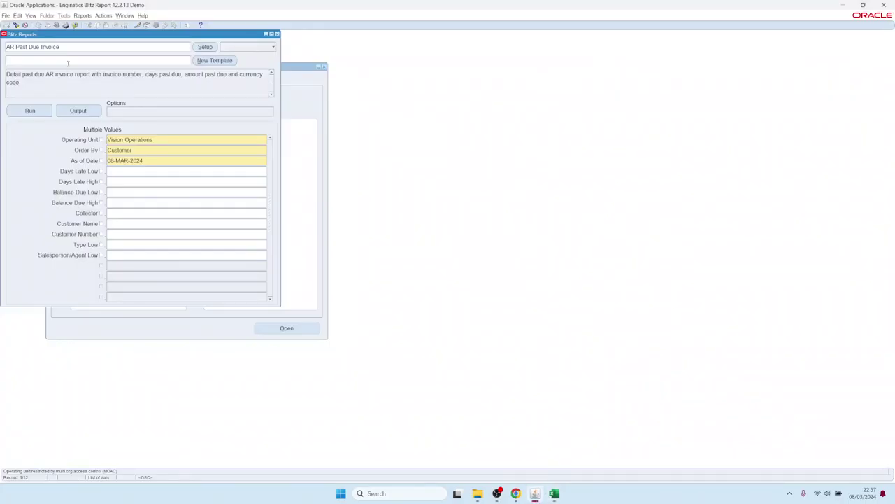
click(203, 61)
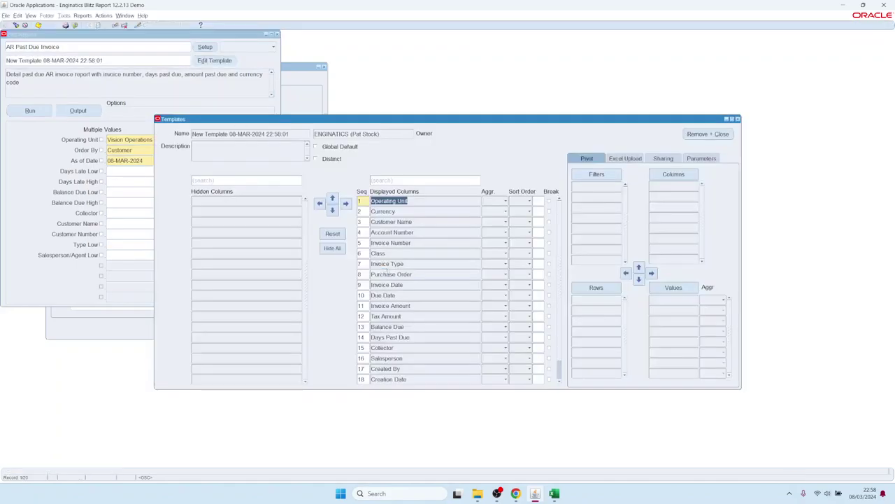
click(332, 247)
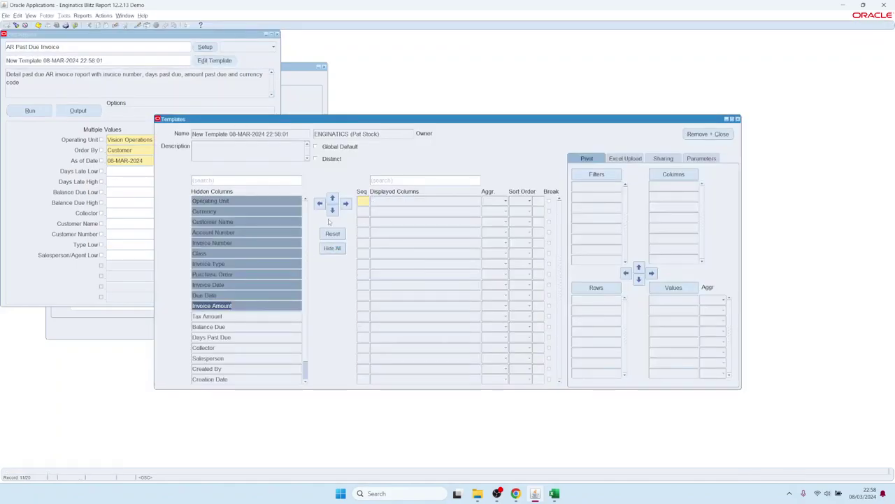
click(345, 203)
Step: Move Class, Invoice Type and Invoice Date above Account Number in the displayed columns and run the report
click(389, 254)
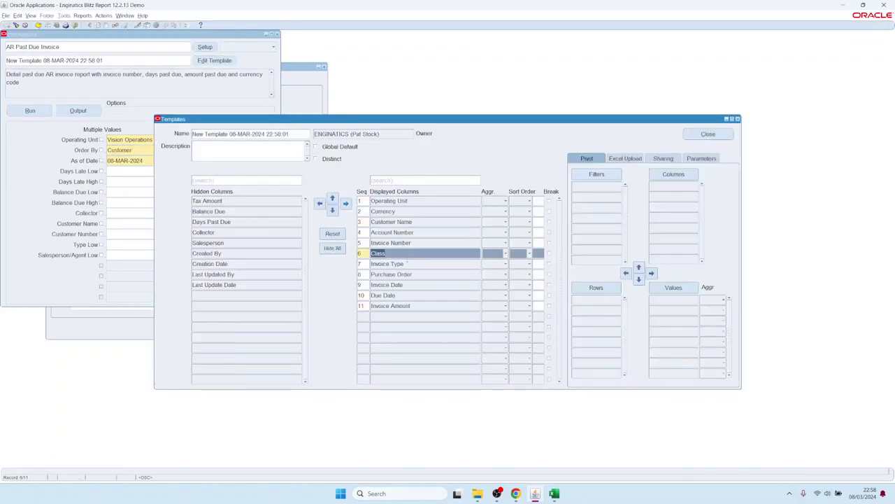
shift+click(388, 264)
ctrl+click(387, 285)
click(332, 199)
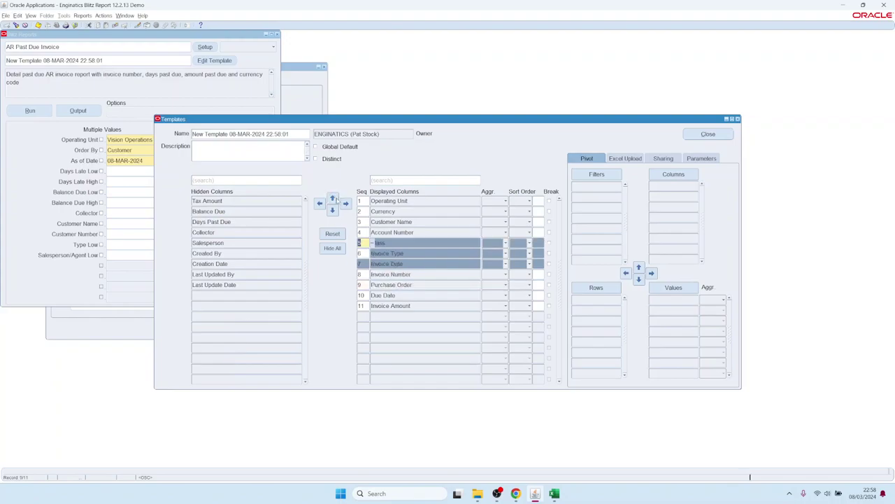
click(332, 198)
click(30, 112)
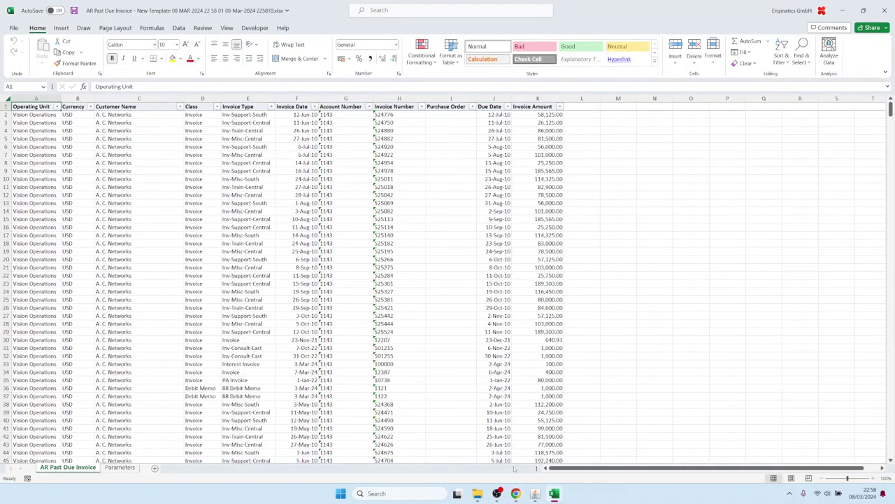
Step: Reset the template's column selection and lay out a pivot with Class and Invoice Type as rows and Currency as columns
click(535, 493)
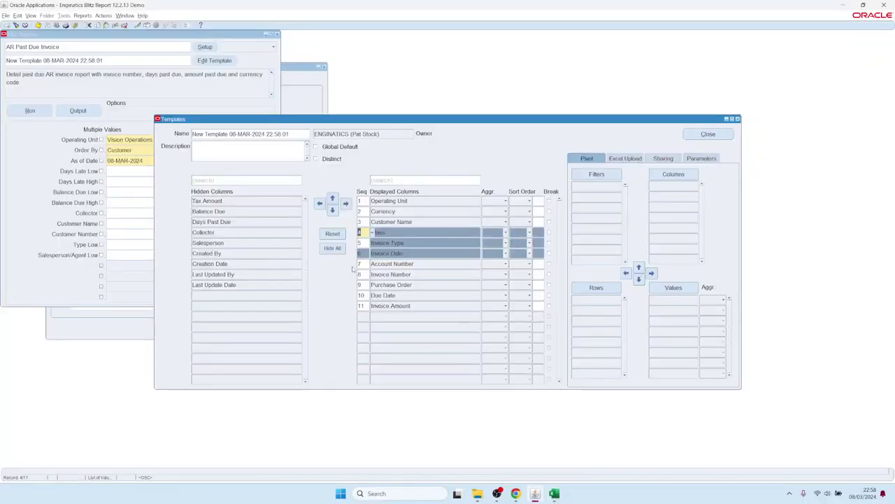
click(332, 233)
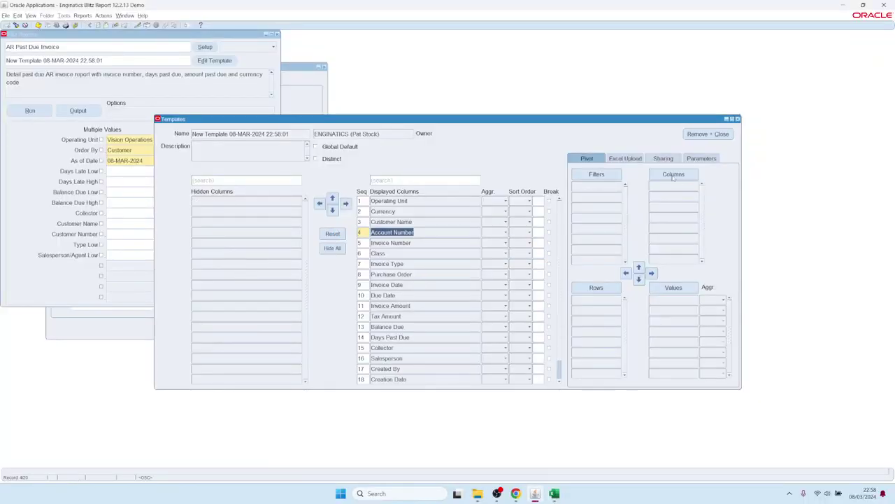
click(378, 253)
shift+click(387, 264)
drag(387, 264, 603, 287)
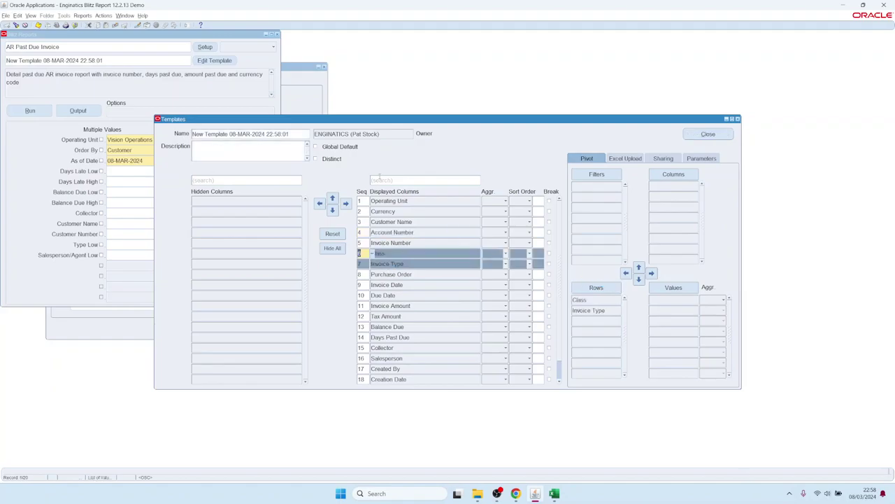
click(401, 212)
drag(671, 174, 672, 176)
Step: Find the amount columns, add Invoice Amount and Tax Amount as pivot values, and run the report
click(394, 182)
text(amoun)
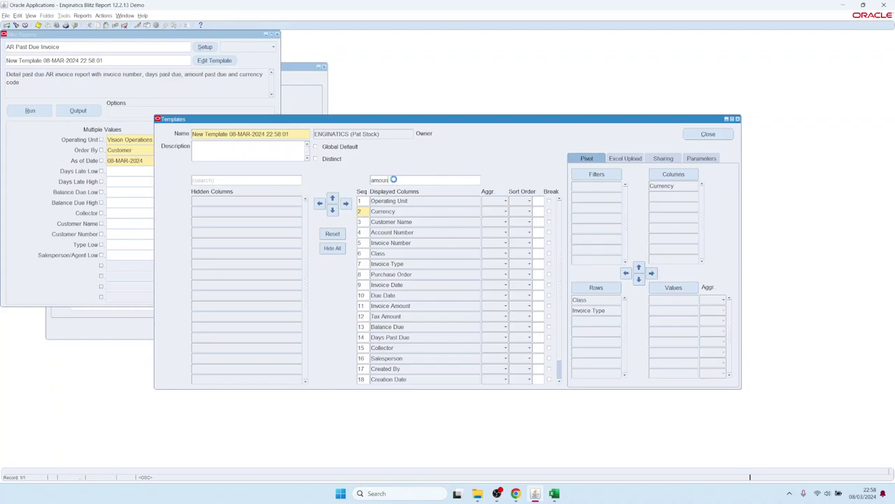
key(Return)
shift+click(392, 212)
drag(391, 211, 673, 301)
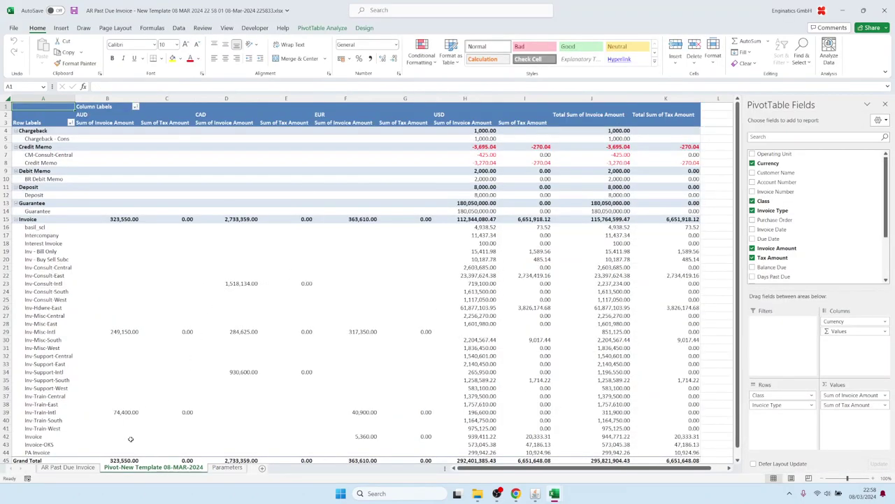
Step: Check the AR Past Due Invoice data sheet and remove Currency from the pivot table's columns
click(83, 469)
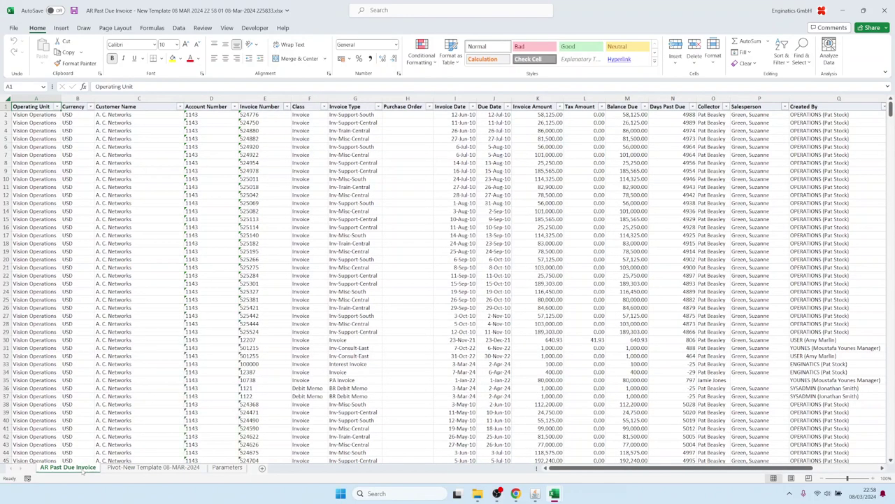
click(154, 467)
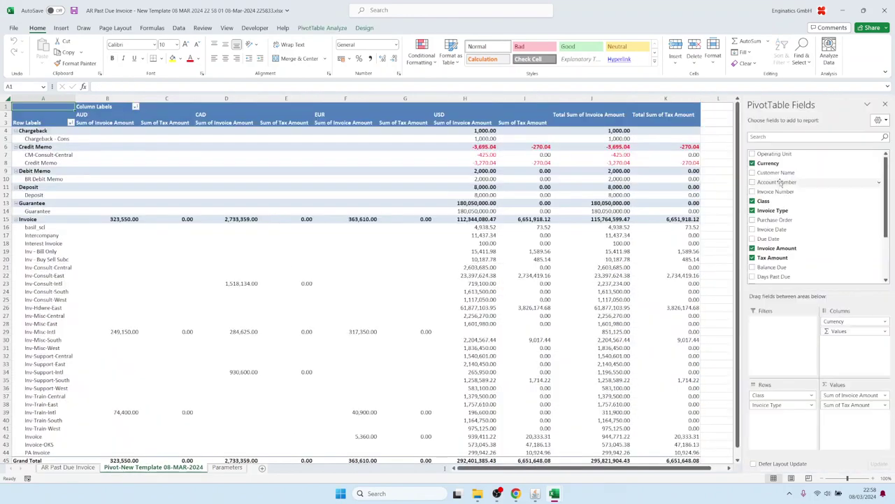
drag(833, 324, 437, 242)
Step: Insert a pie PivotChart from the pivot table and place it beside the table's upper rows
click(62, 28)
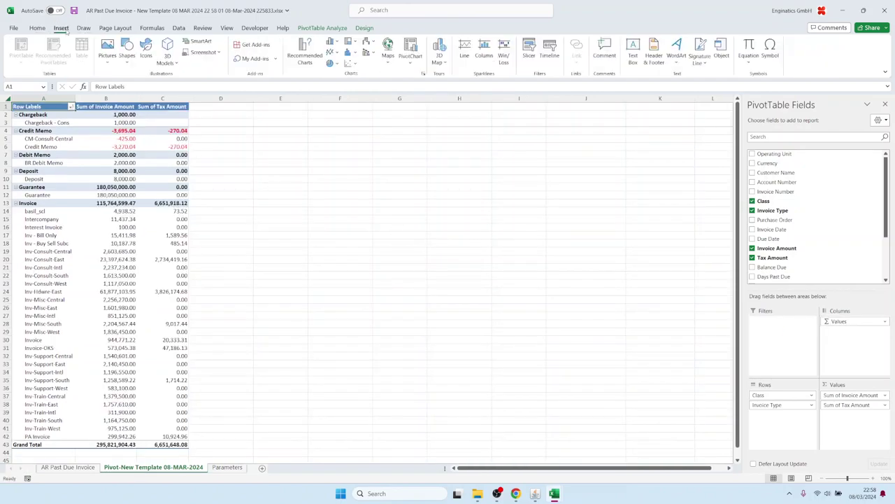
click(412, 52)
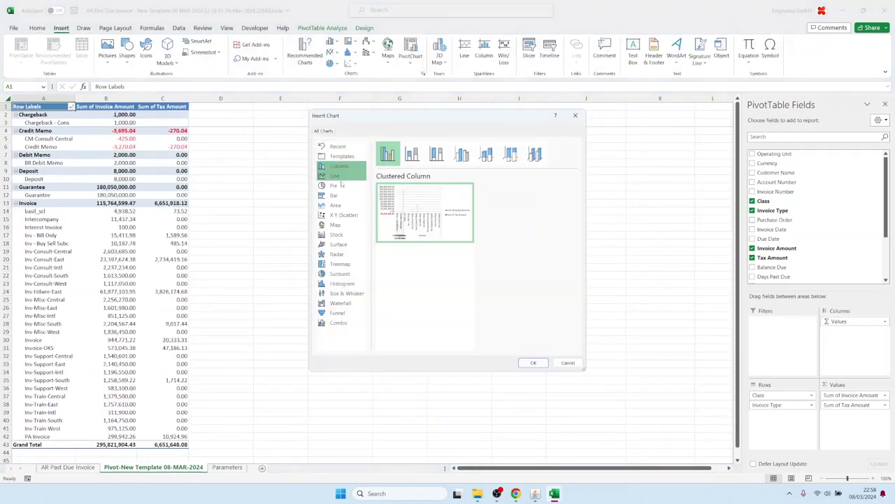
click(334, 186)
click(533, 363)
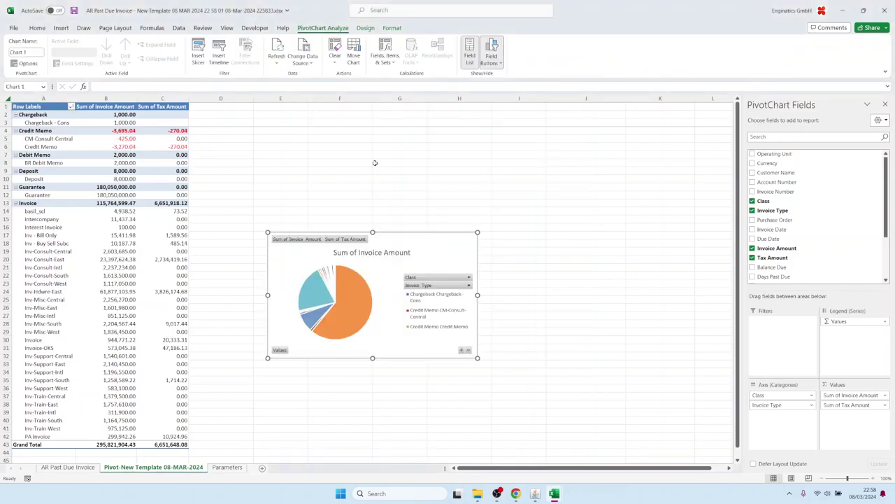
drag(398, 235, 335, 120)
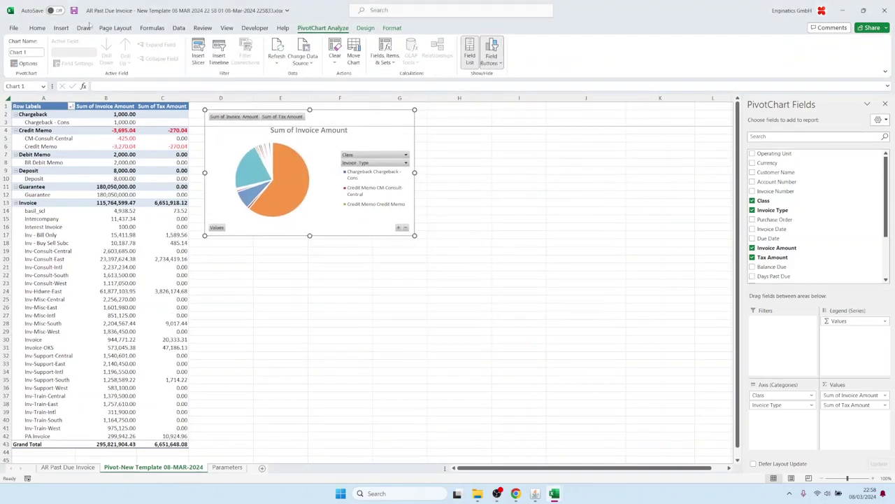
Step: Insert a Currency slicer and place it below the pie chart
click(61, 28)
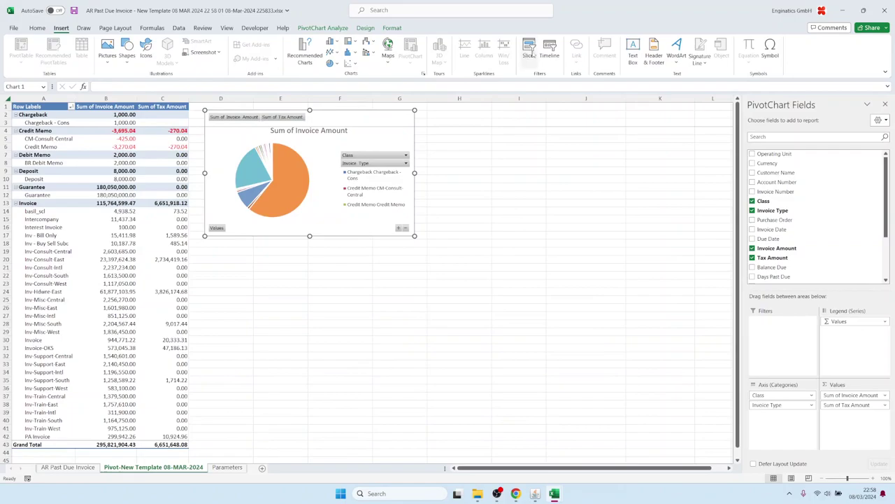
click(529, 56)
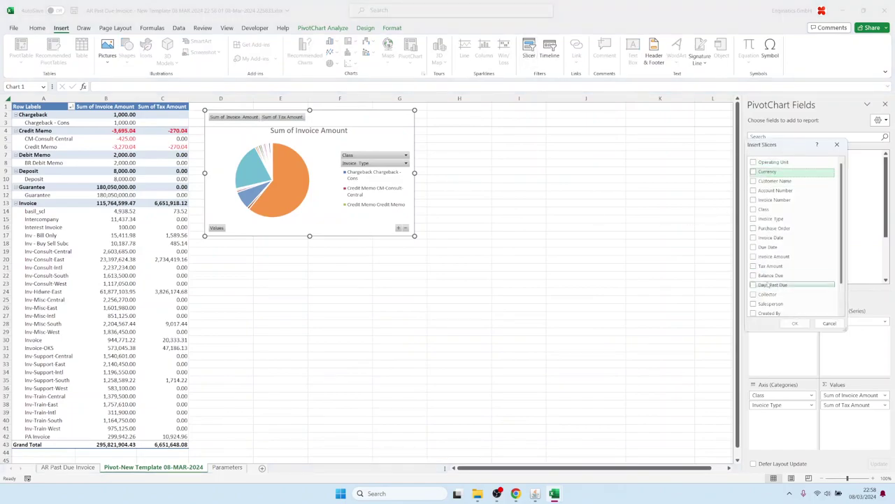
click(754, 171)
click(794, 323)
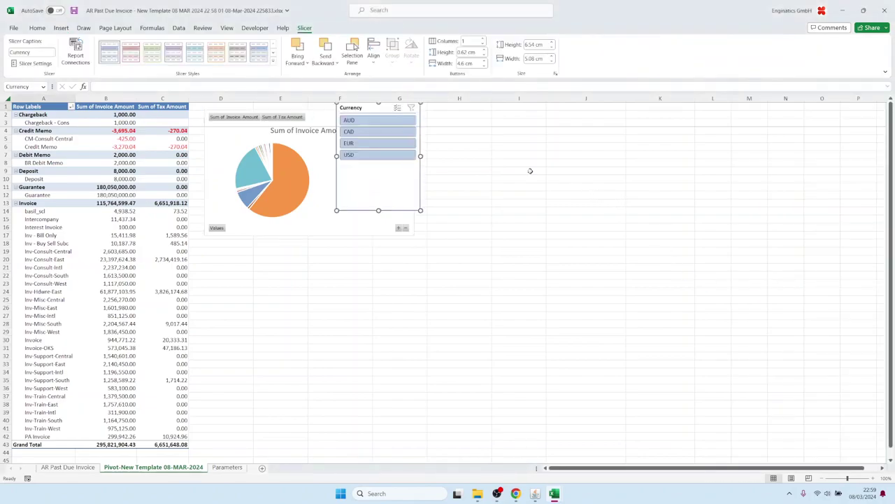
drag(365, 112, 373, 271)
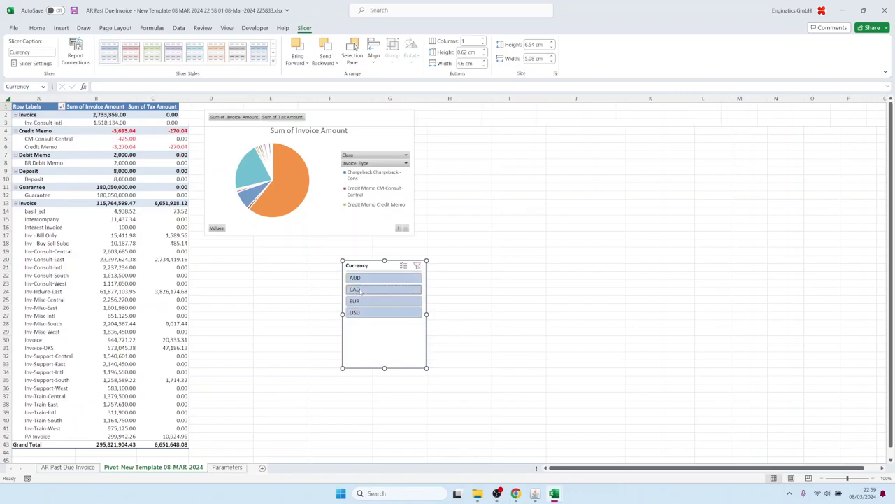
Step: Try the Currency slicer with CAD and USD, leave it filtered to CAD, and save the workbook
click(361, 288)
click(361, 312)
click(354, 289)
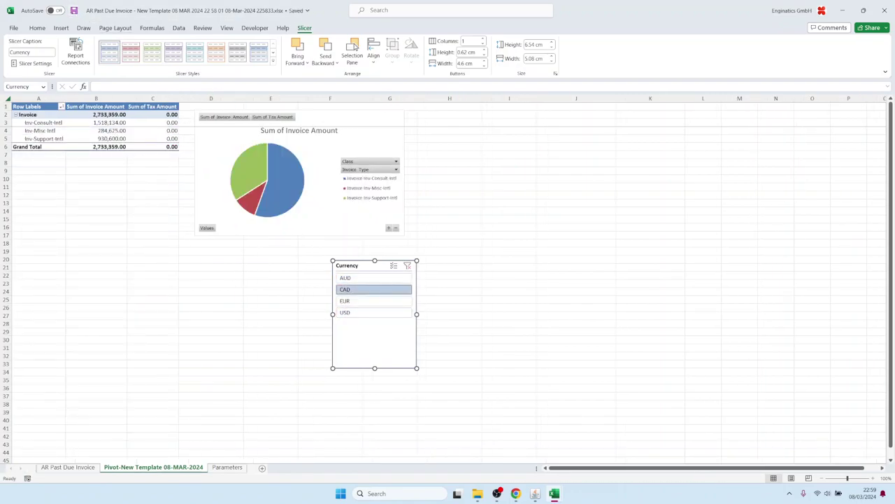
Step: Upload the saved workbook ending in 225833.xlsx from Downloads as the report template's Excel file and return to the template
click(535, 493)
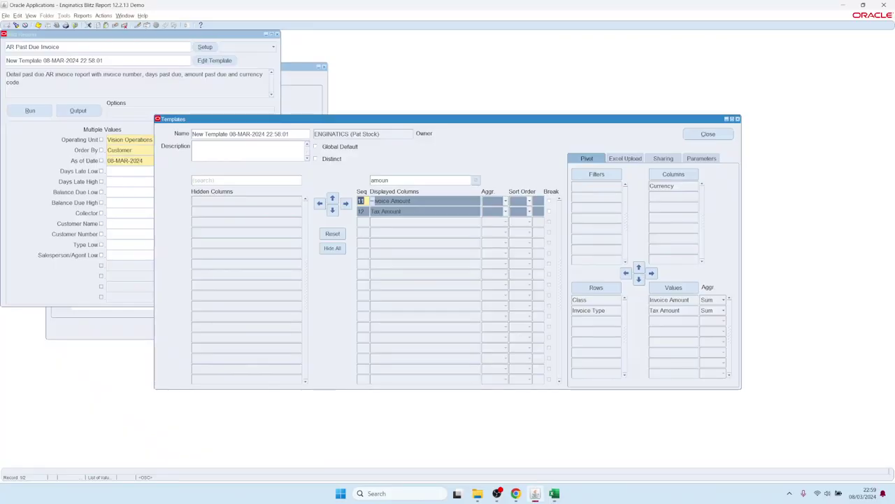
click(625, 158)
click(585, 173)
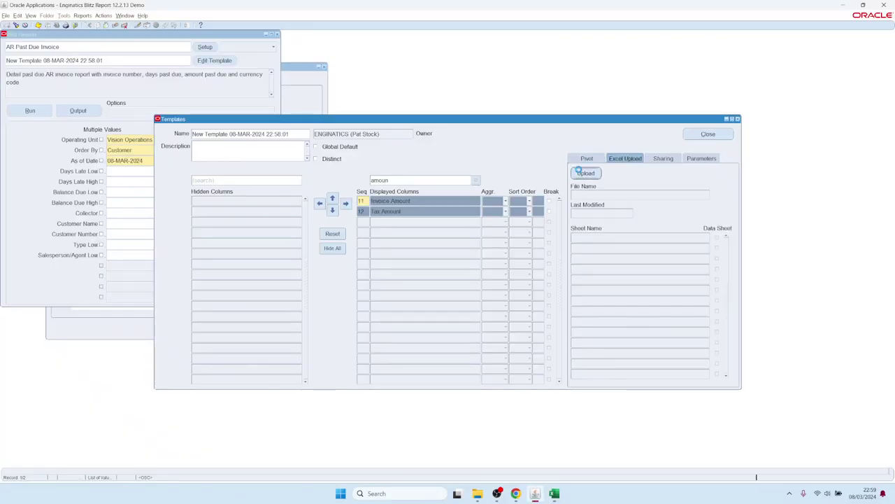
click(69, 92)
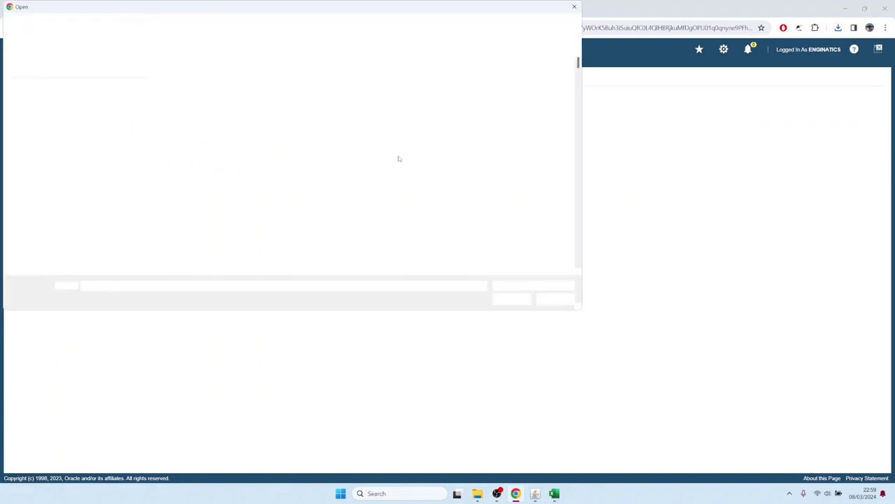
click(236, 69)
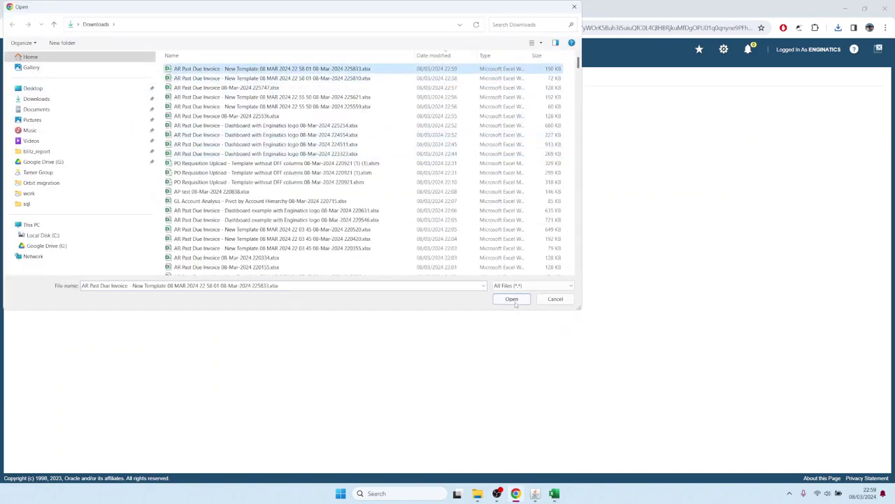
click(514, 301)
click(65, 103)
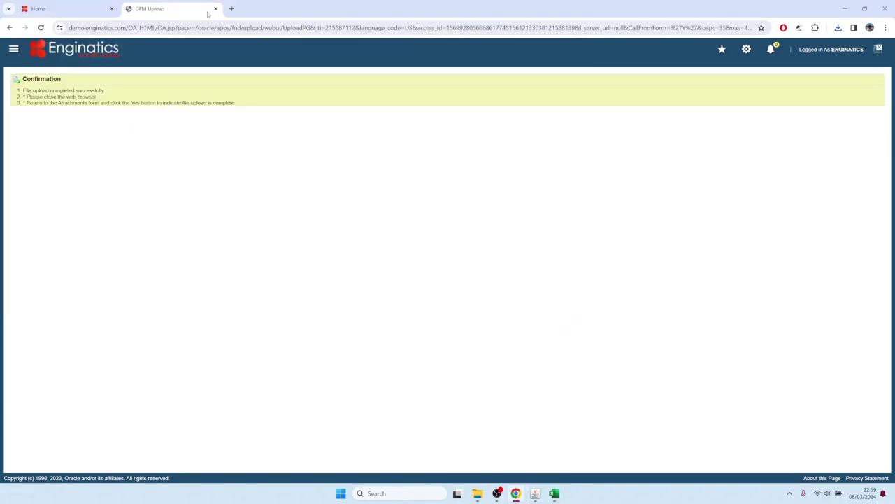
click(216, 8)
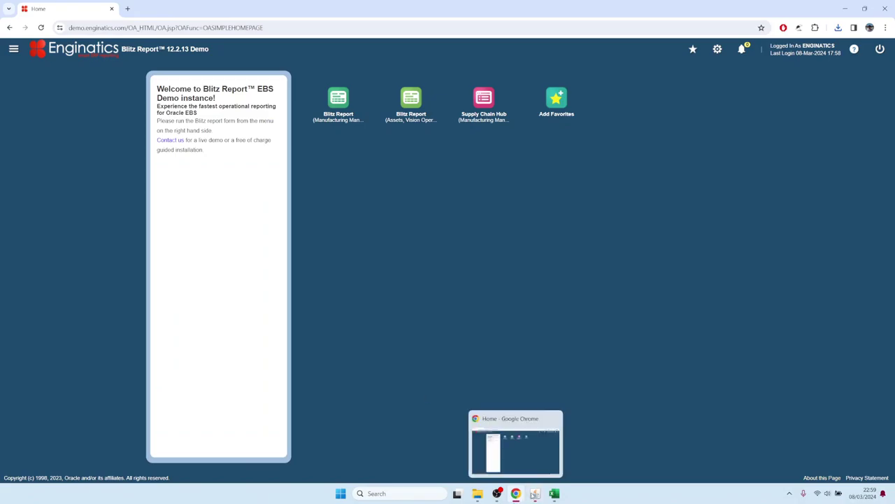
click(535, 493)
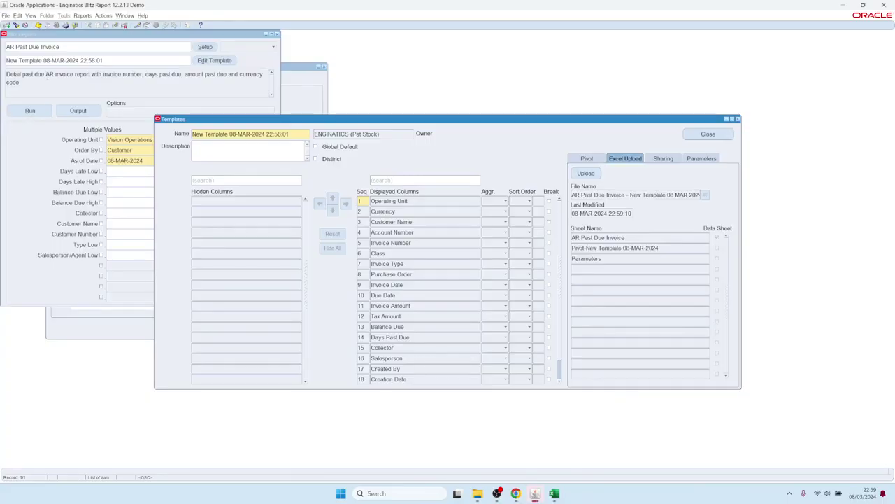
Step: Rerun the report with the uploaded template for an earlier As of Date and inspect the invoice dates in the data sheet
click(47, 78)
click(152, 159)
click(152, 159)
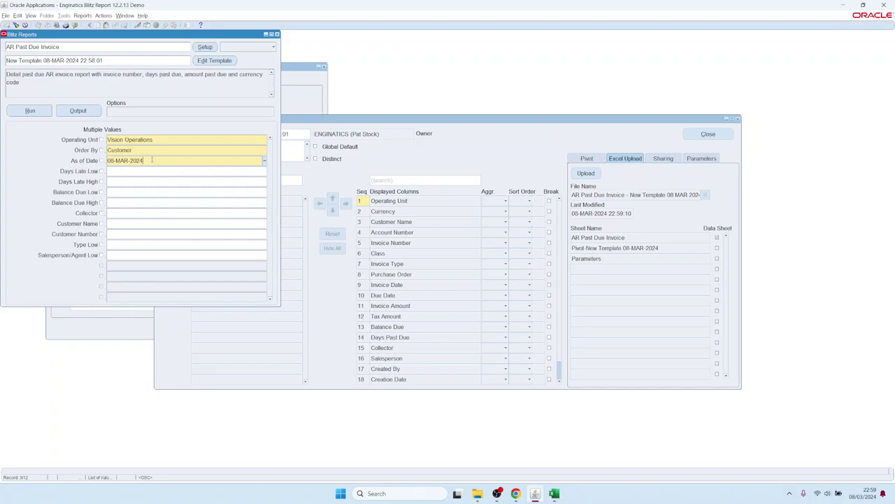
click(31, 111)
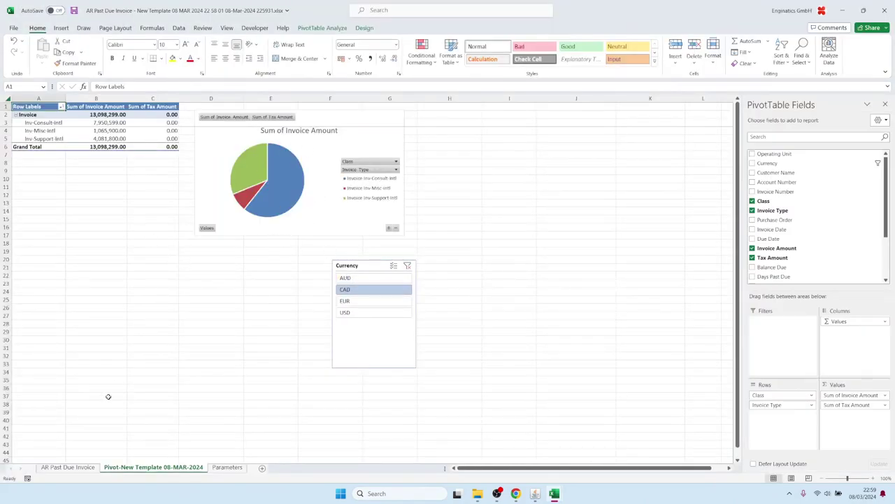
click(70, 467)
drag(453, 123, 452, 235)
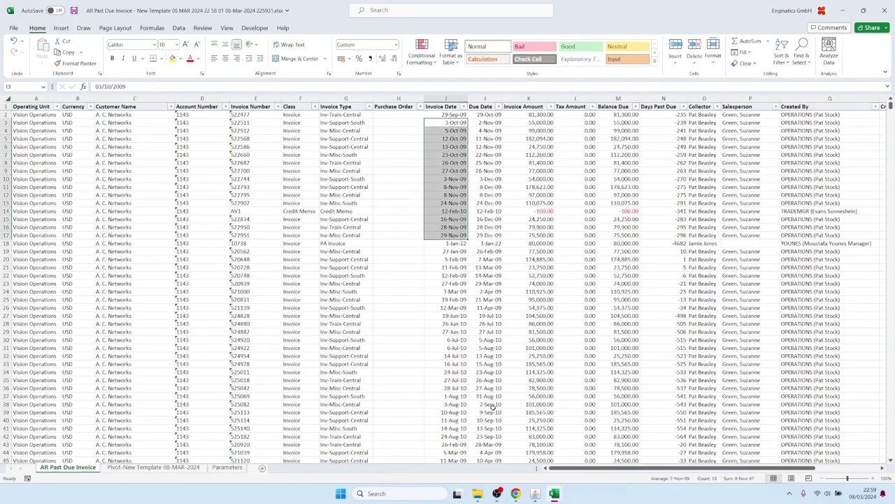
Step: Switch to Oracle Applications, choose the template "Dashboard with Enginatics logo" for AR Past Due Invoice, and run the report
mouse_move(535, 493)
click(526, 465)
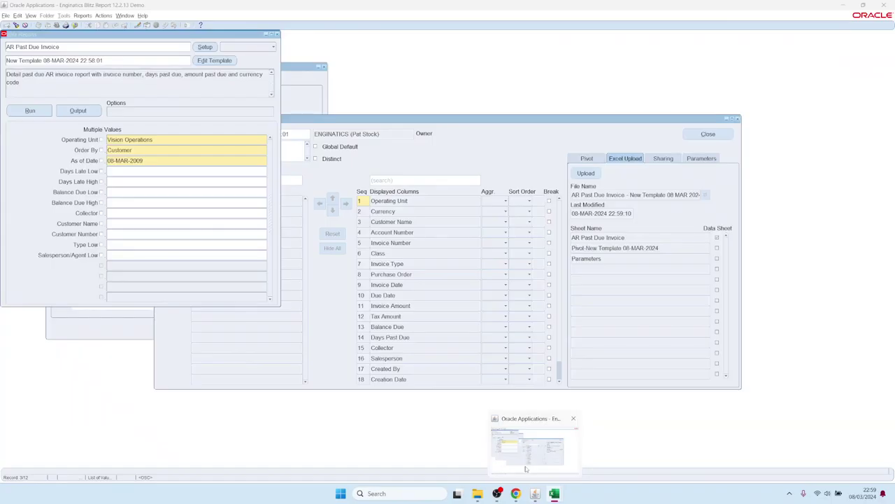
double_click(166, 61)
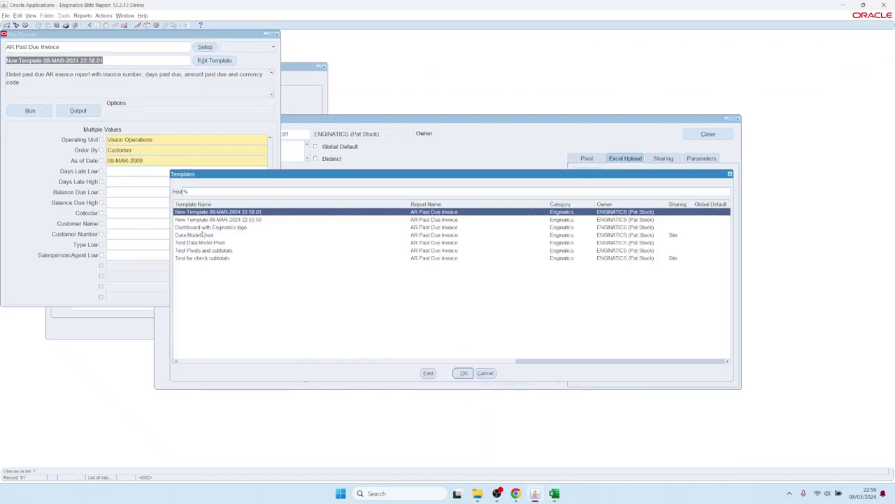
click(203, 228)
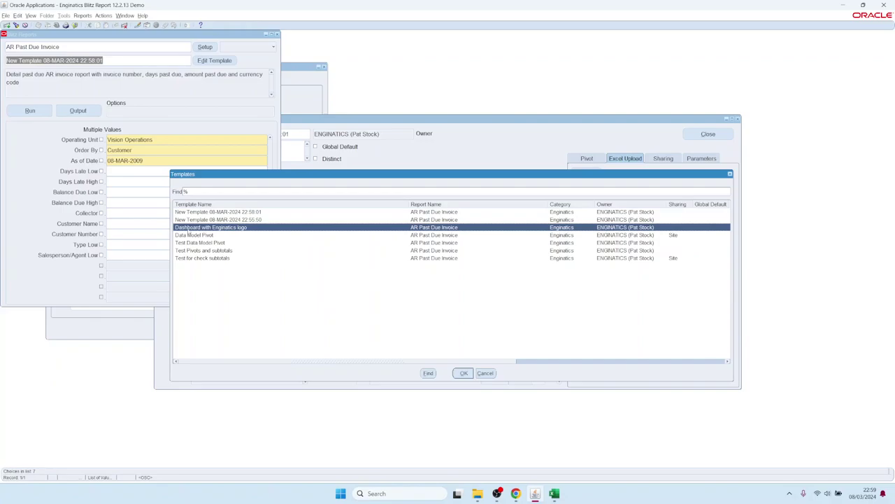
double_click(188, 228)
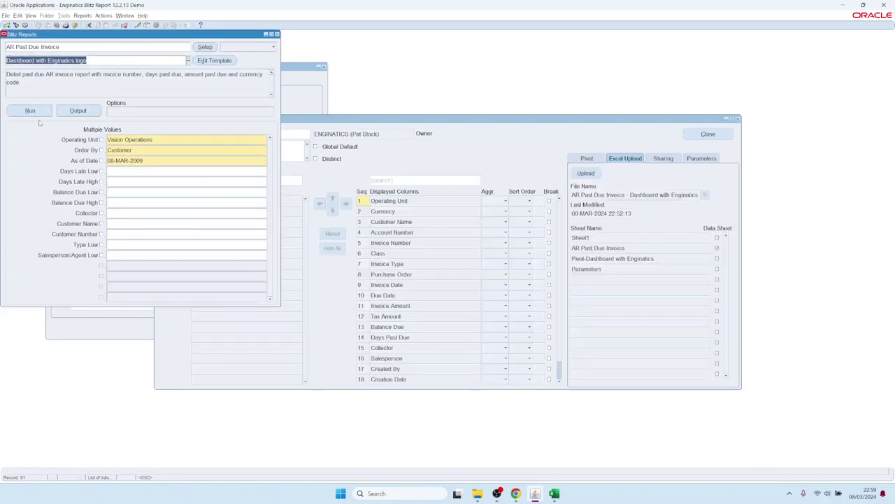
click(30, 111)
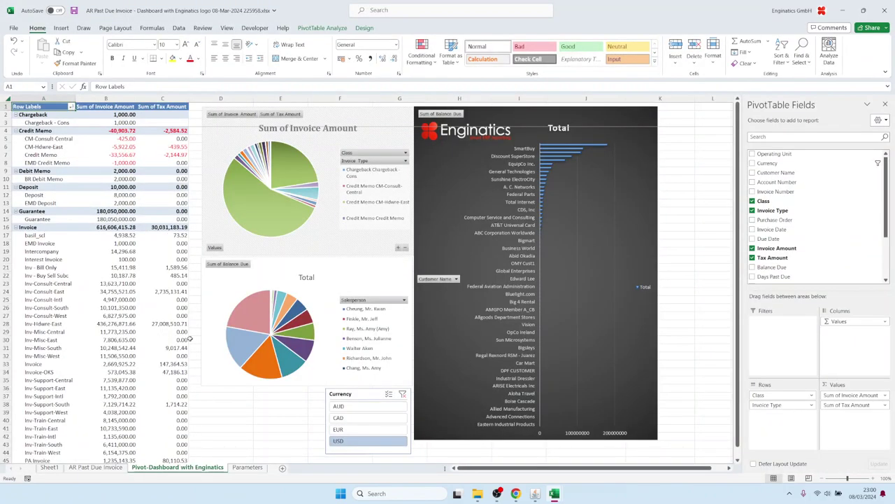
Step: Examine the data sheet's amount columns and subtotals and the customer and salesperson pivots on Sheet1, and return to the dashboard sheet
click(95, 468)
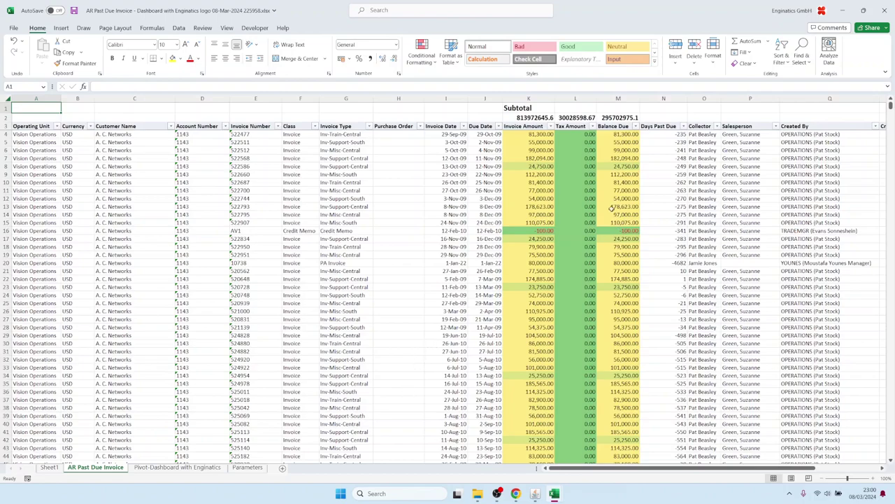
drag(529, 182, 531, 407)
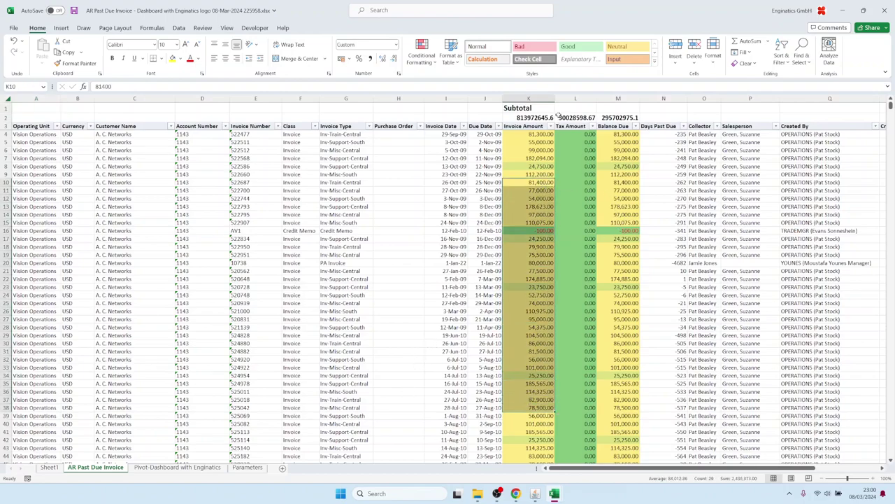
drag(540, 117, 618, 117)
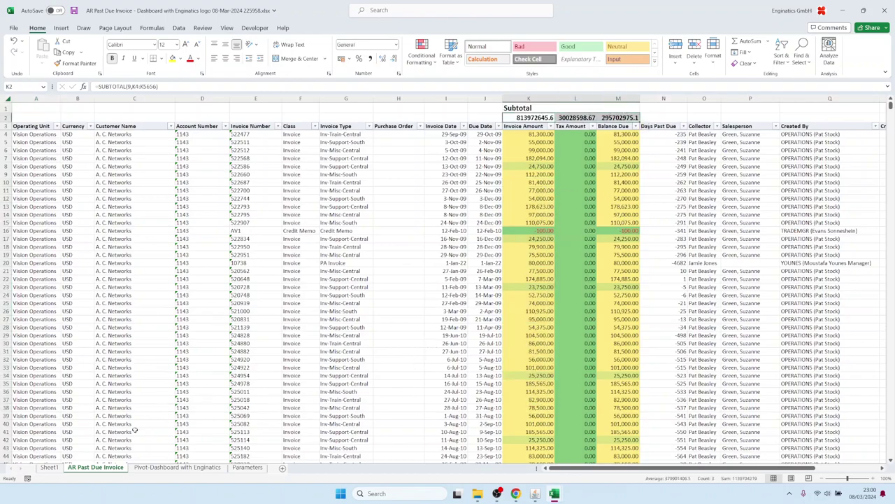
click(52, 467)
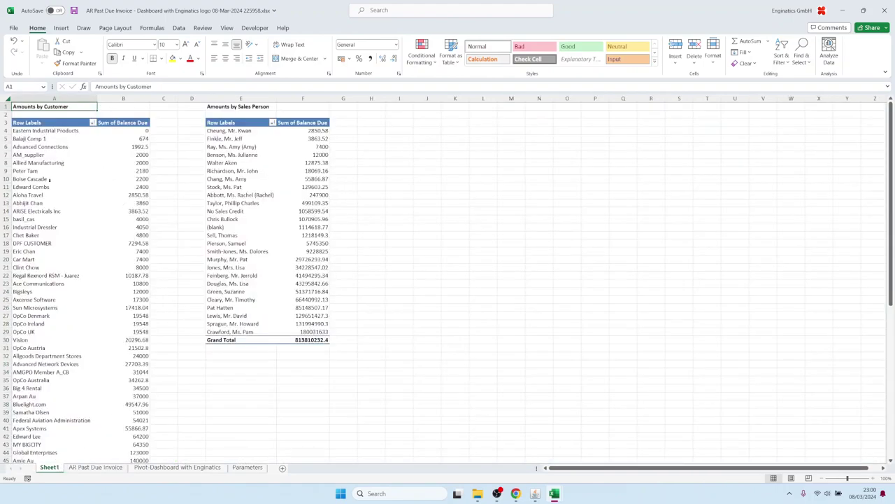
drag(31, 163, 28, 316)
drag(229, 163, 231, 253)
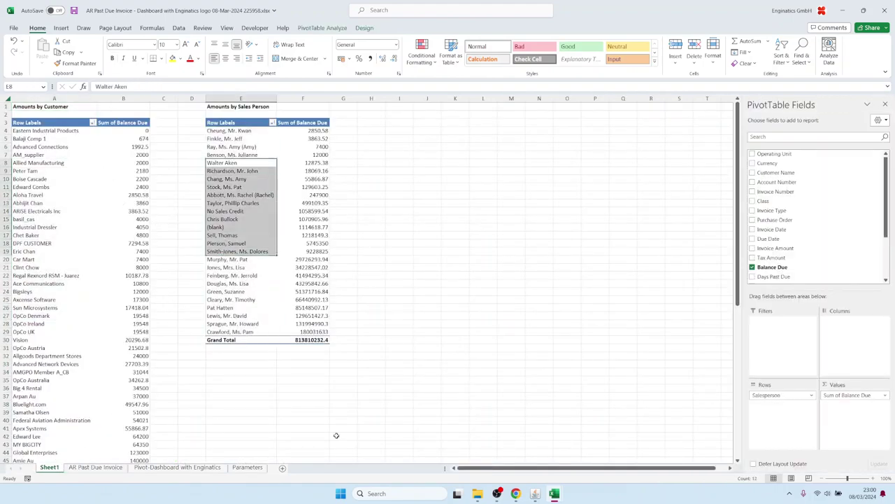
click(178, 467)
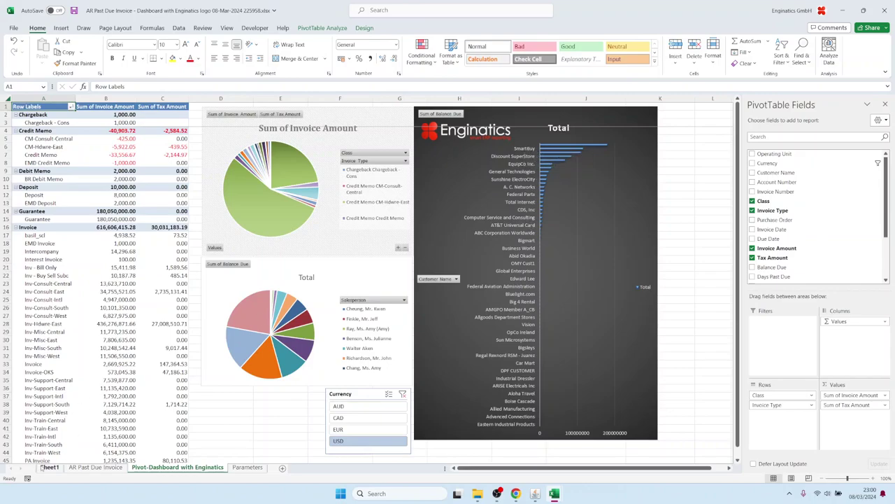
Step: Copy the customer names at the end of the Amounts by Customer pivot on Sheet1
click(49, 467)
drag(28, 123, 28, 455)
scroll(42, 361, down, 5)
drag(46, 334, 53, 424)
key(ctrl+c)
Step: Enable multiple values for Customer Name in Oracle Applications, paste the copied customers, and rerun the report to view its data sheet
click(535, 493)
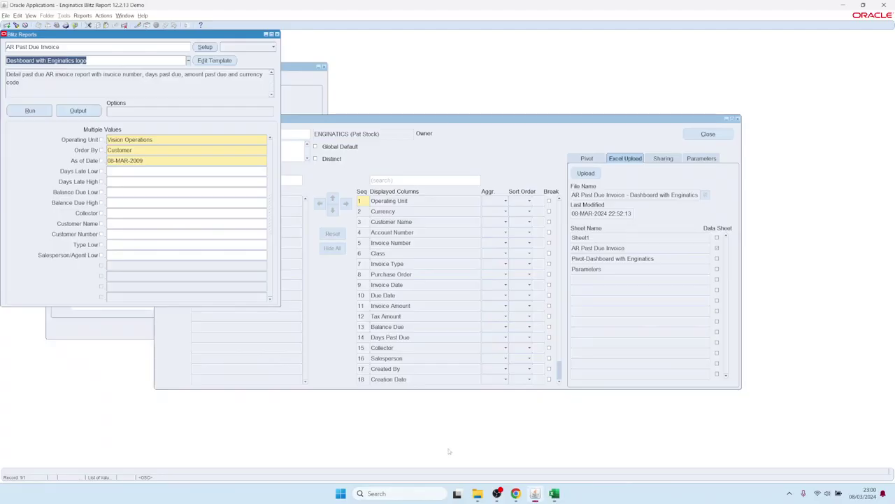
click(101, 223)
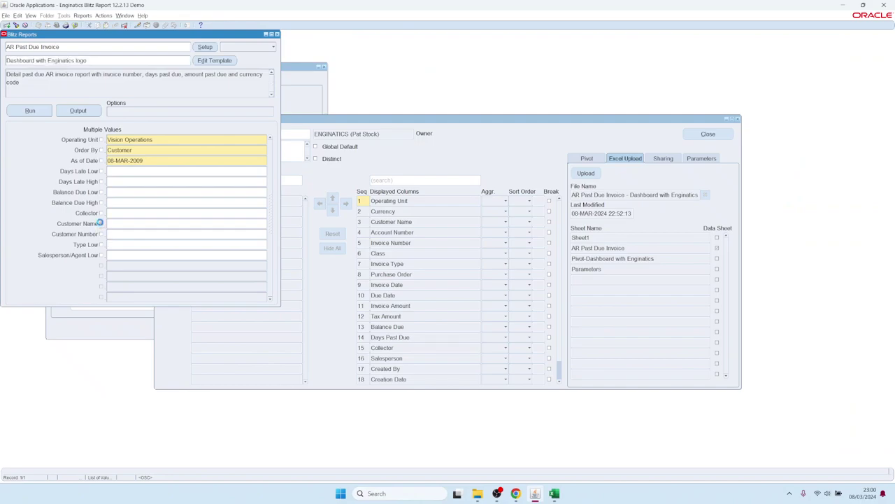
double_click(123, 222)
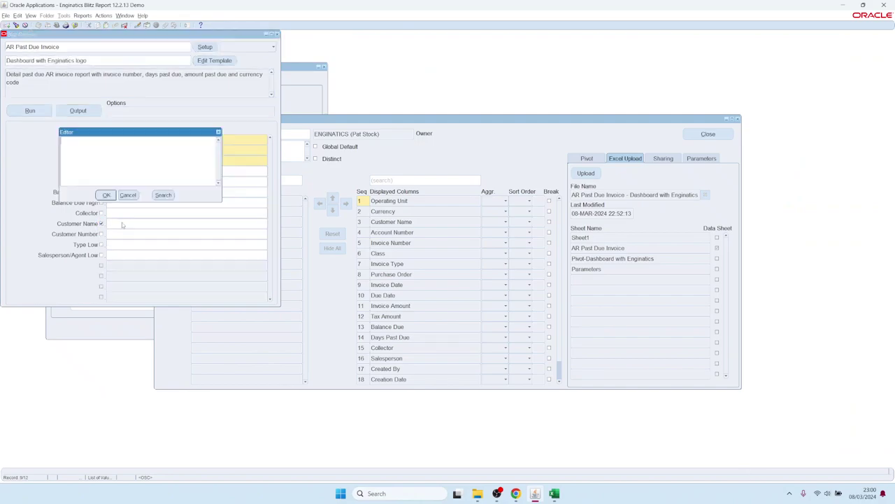
key(ctrl+v)
key(alt+o)
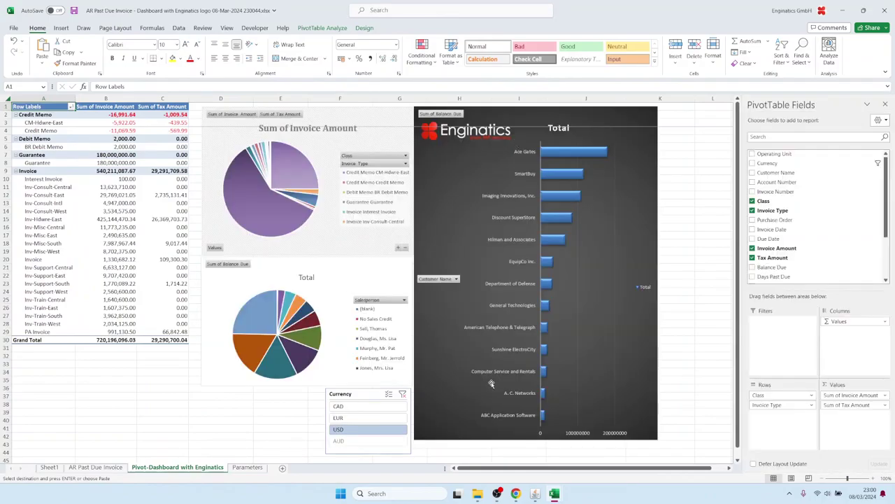
click(100, 467)
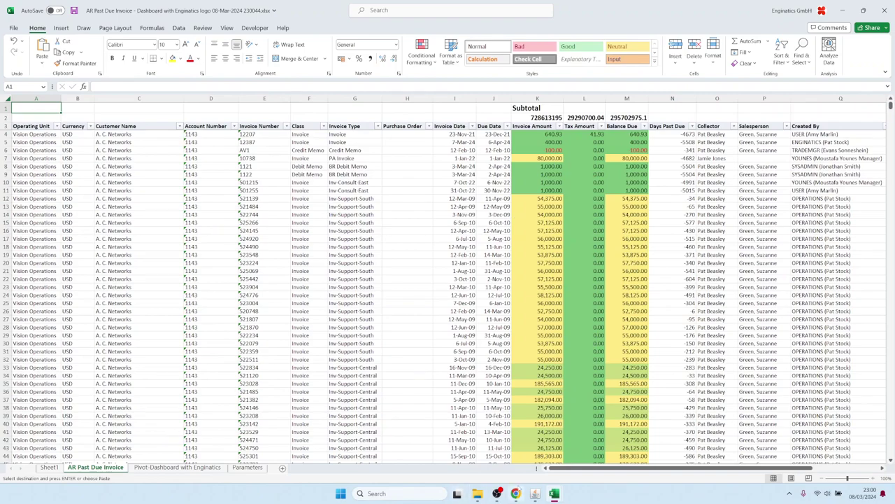
Step: Return to Oracle Applications and close the template and Blitz Report windows
mouse_move(535, 494)
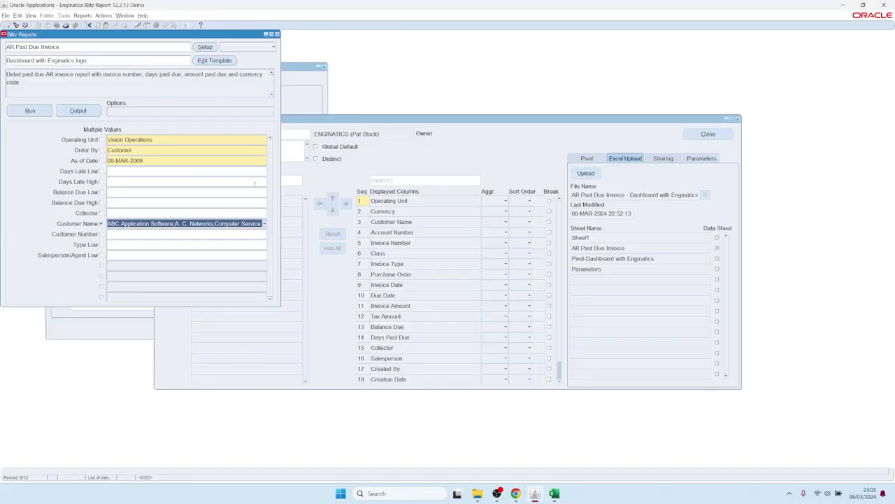
click(708, 134)
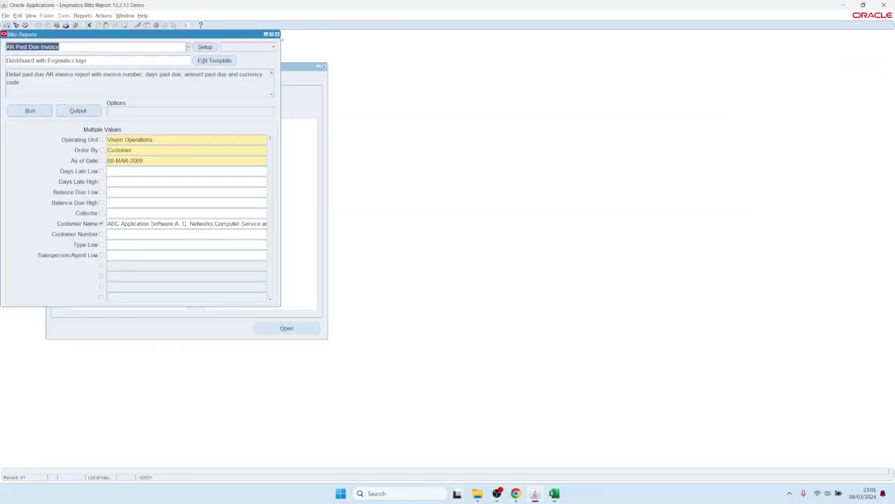
click(277, 33)
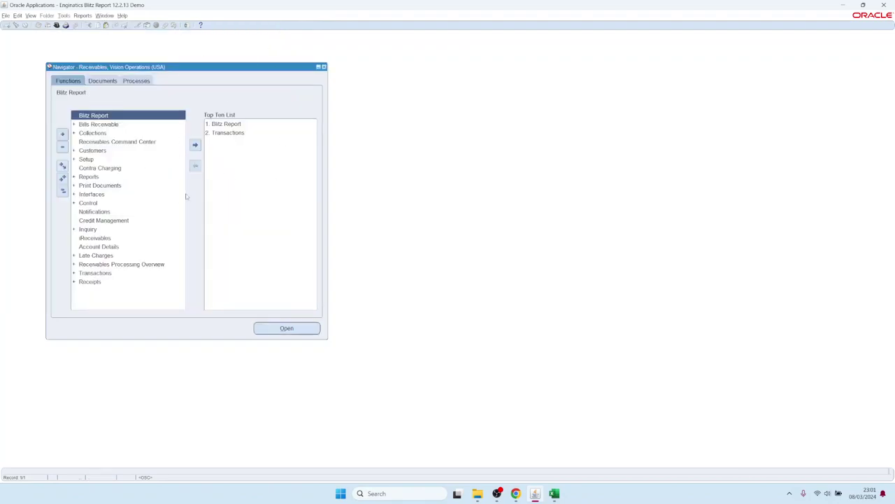
Step: Switch the responsibility to General Ledger Super User
key(alt+f)
key(w)
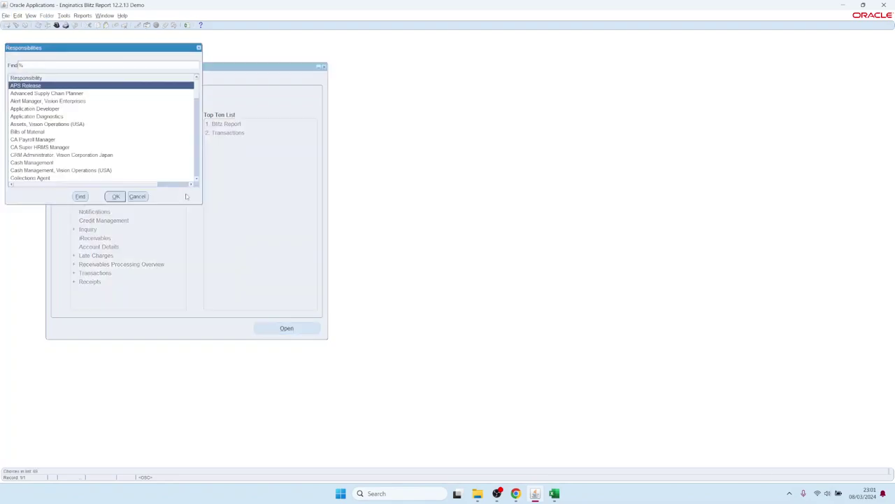
text(g)
key(Down)
key(Up)
key(Return)
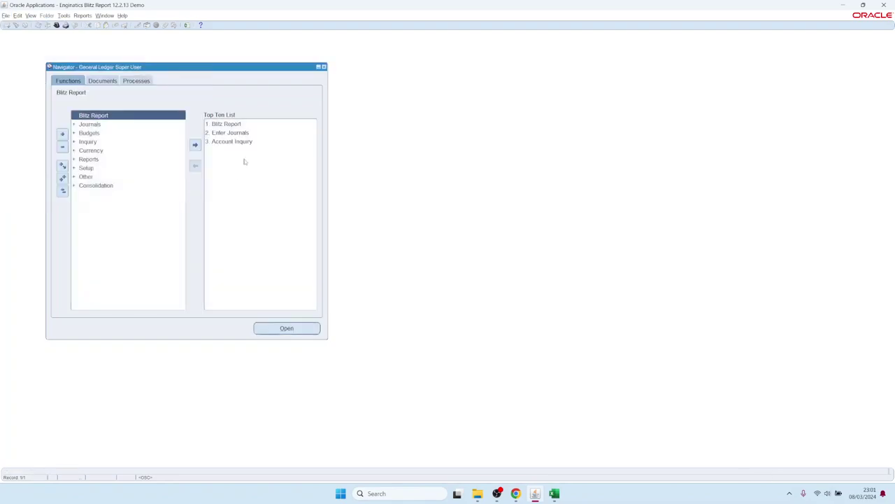
Step: Open Enter Journals and find the journals for period Jan-08 with source Payables
double_click(237, 132)
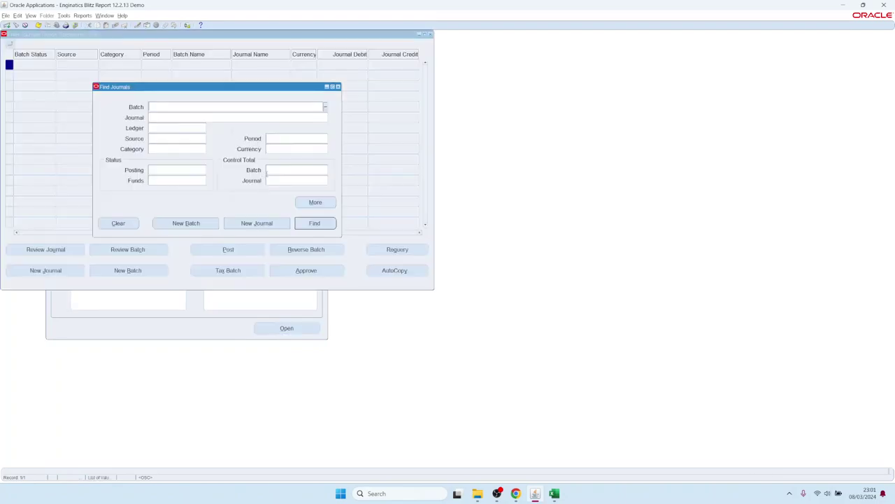
click(293, 137)
text(Jan-08)
key(Tab)
click(196, 138)
text(pay)
key(Tab)
key(Return)
key(Return)
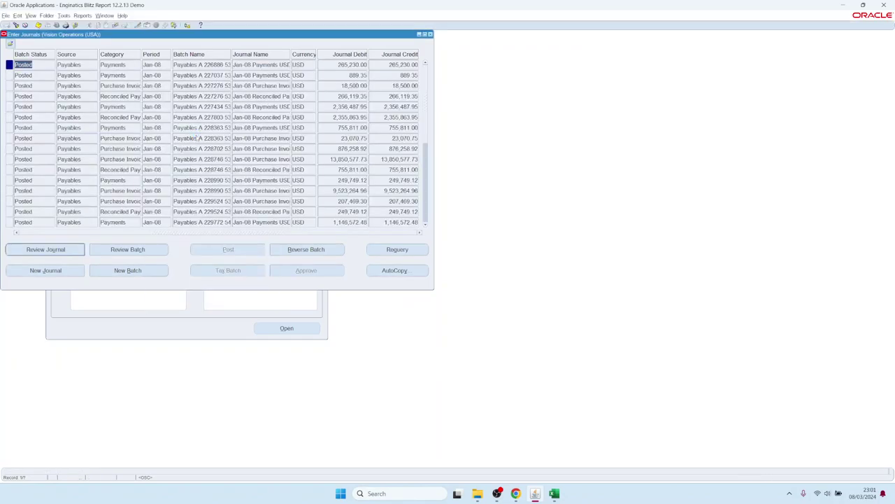
Step: Select the Jan-08 Purchase Invoices journal of 9,523,264.96 and launch the GL Account Analysis Blitz Report for it
click(350, 190)
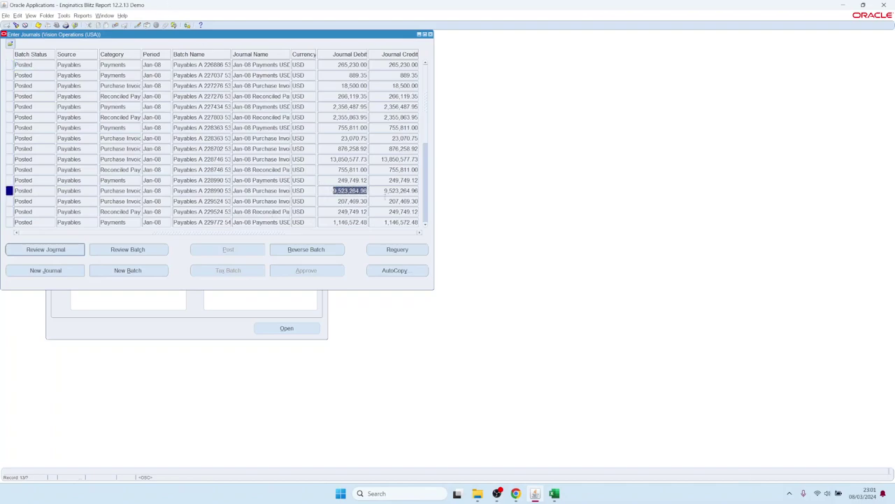
click(186, 25)
click(233, 112)
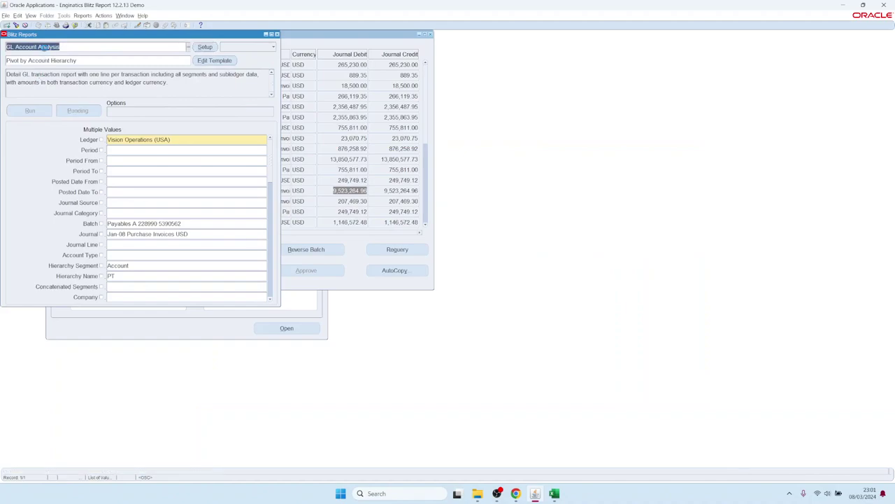
Step: Check the prefilled Batch and Journal parameters and run GL Account Analysis with the Pivot by Account Hierarchy template
click(168, 223)
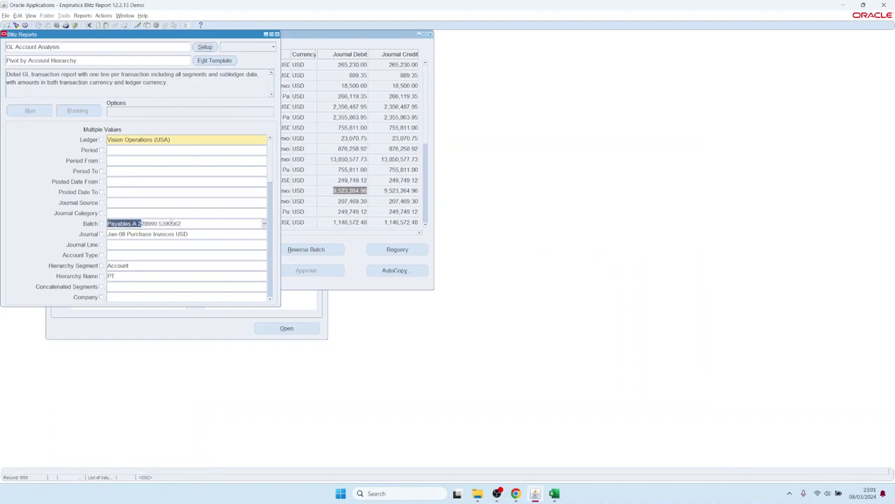
drag(193, 223, 106, 223)
click(147, 233)
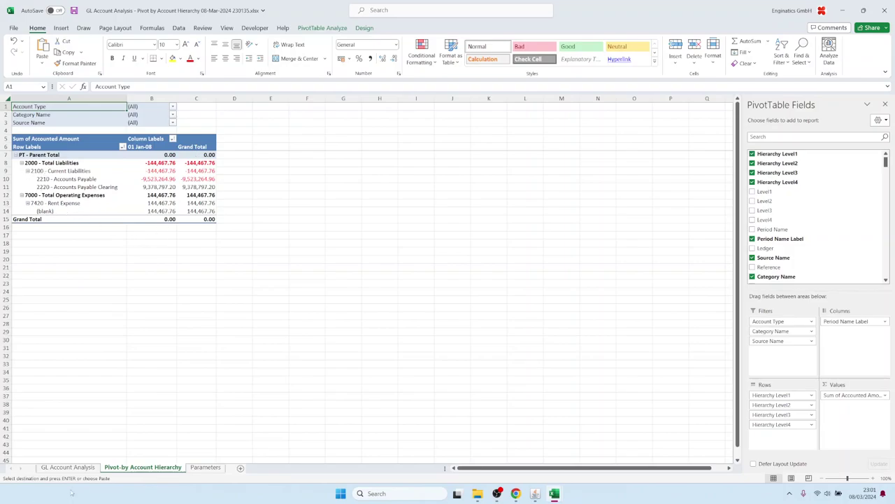
Step: Examine the invoice numbers, descriptions, dates, currencies and payment methods in the GL Account Analysis data sheet
click(70, 467)
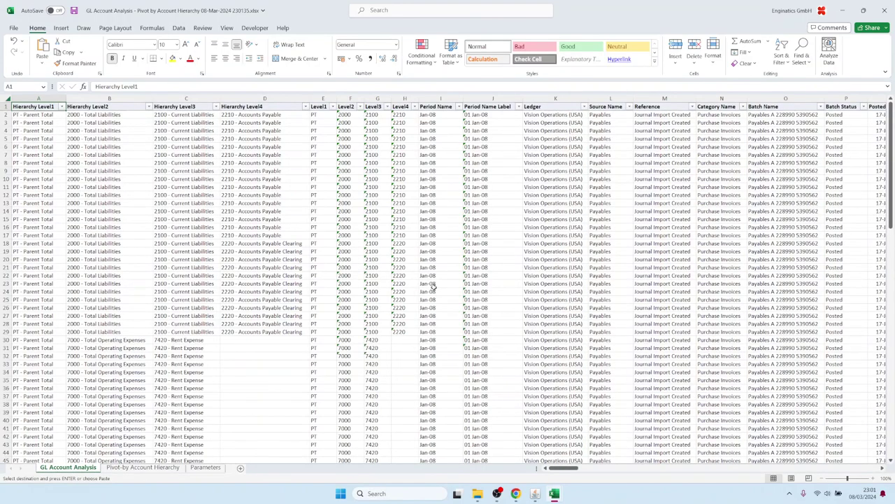
drag(562, 470, 717, 459)
drag(185, 130, 189, 256)
drag(287, 131, 360, 256)
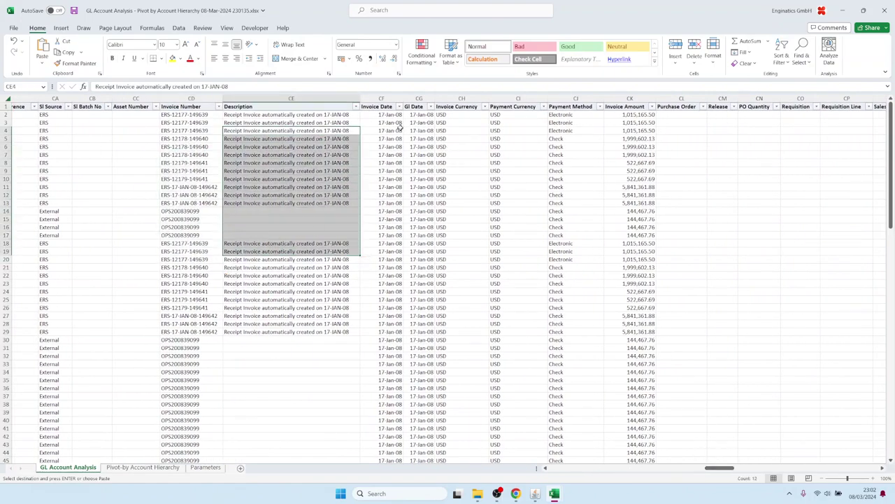
drag(401, 127, 406, 199)
drag(523, 171, 586, 170)
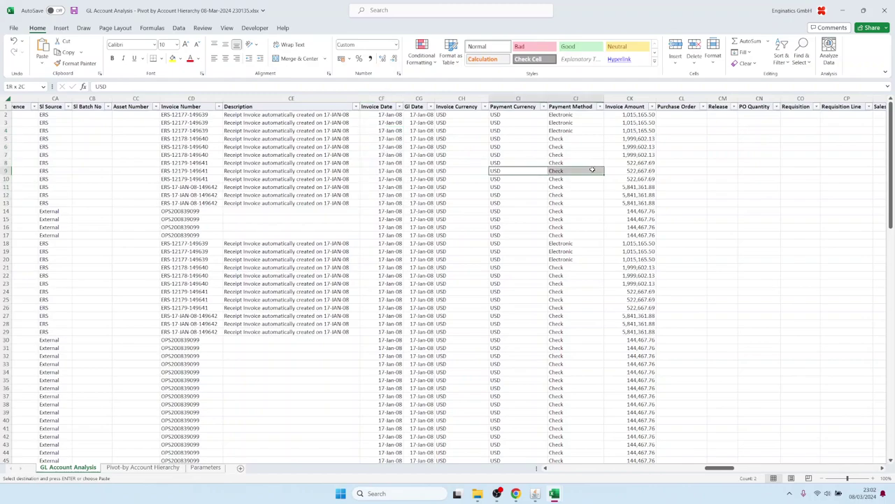
Step: Examine the Vendor Or Customer Number and Vendor Or Customer Name columns further along the data sheet
click(602, 170)
key(Right)
key(Right)
key(Right)
key(Right)
key(Right)
key(Right)
key(Right)
key(Right)
key(Right)
key(Right)
key(Right)
key(Right)
key(Right)
key(Right)
key(Right)
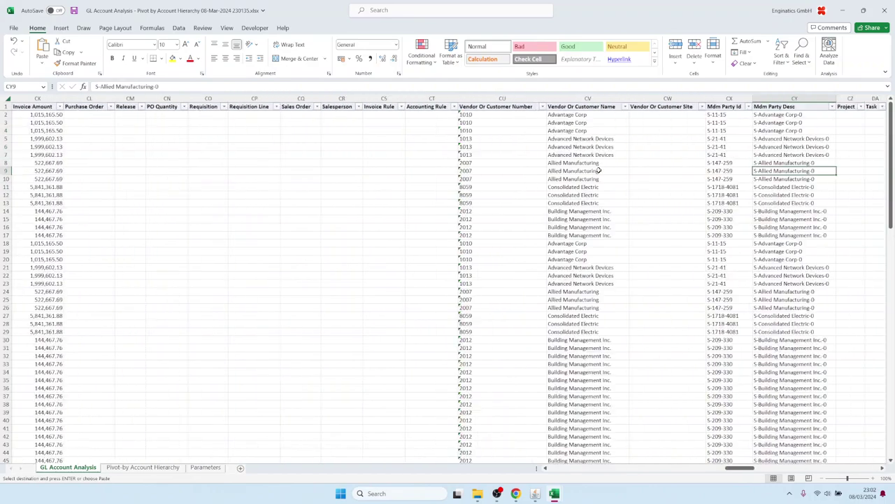
drag(504, 149, 511, 260)
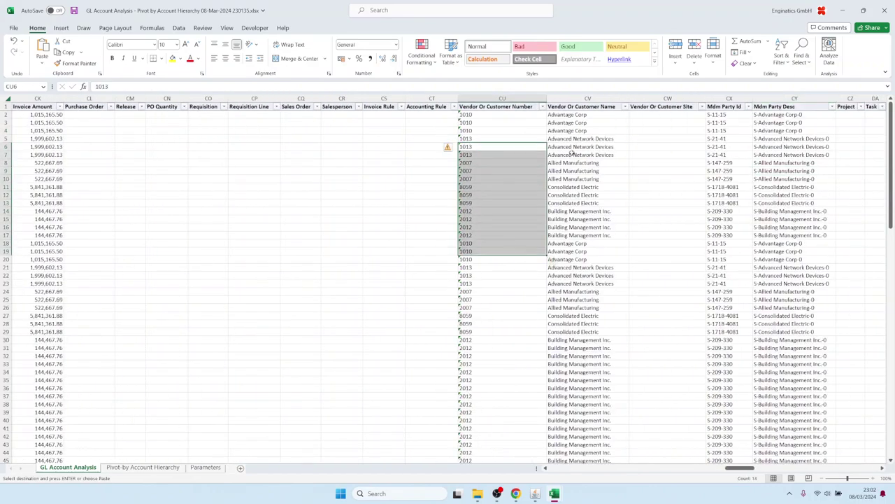
drag(581, 146, 577, 301)
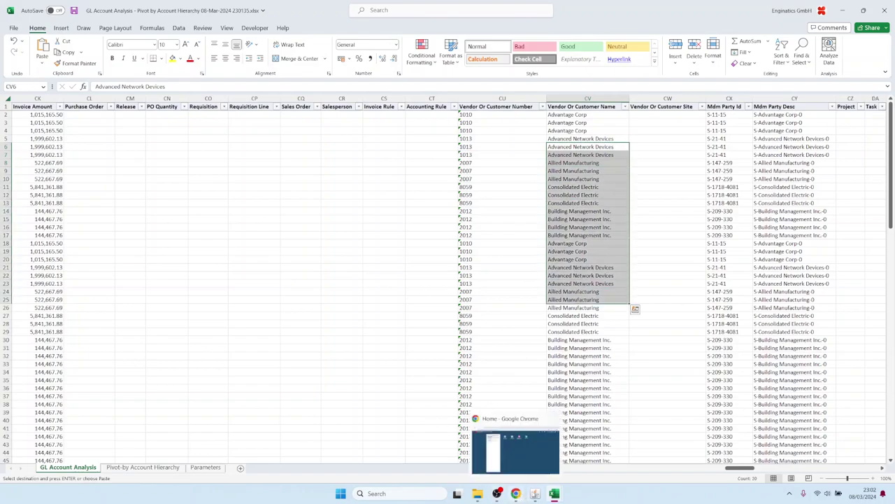
Step: Switch back to Oracle Applications and open the list of available Blitz Reports
click(534, 493)
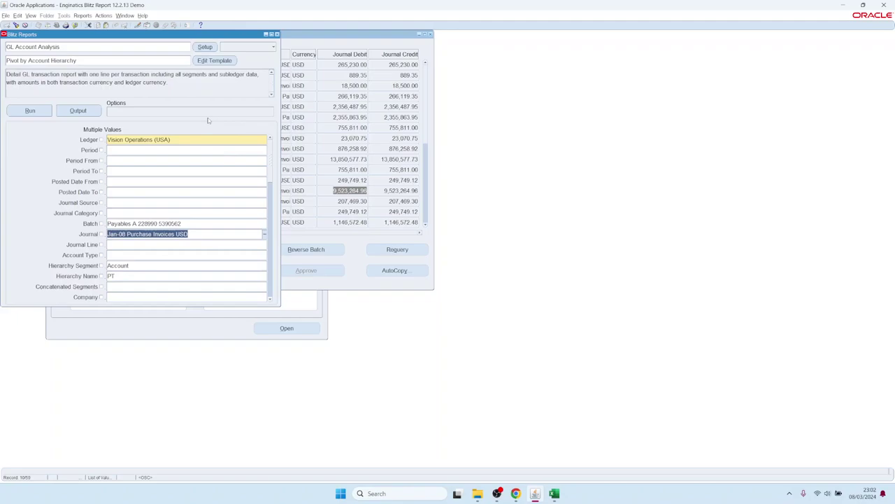
double_click(86, 46)
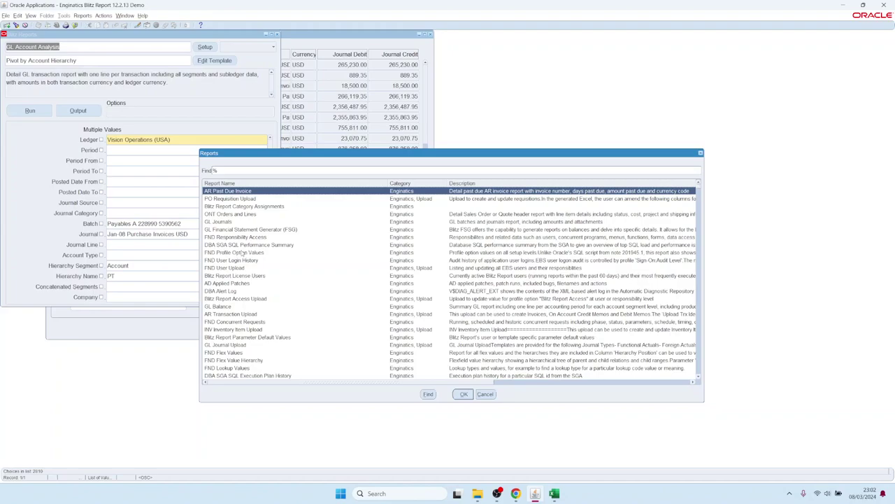
Step: Dismiss the report list, open the setup of GL Account Analysis and examine its SQL query and parameter definitions
click(485, 394)
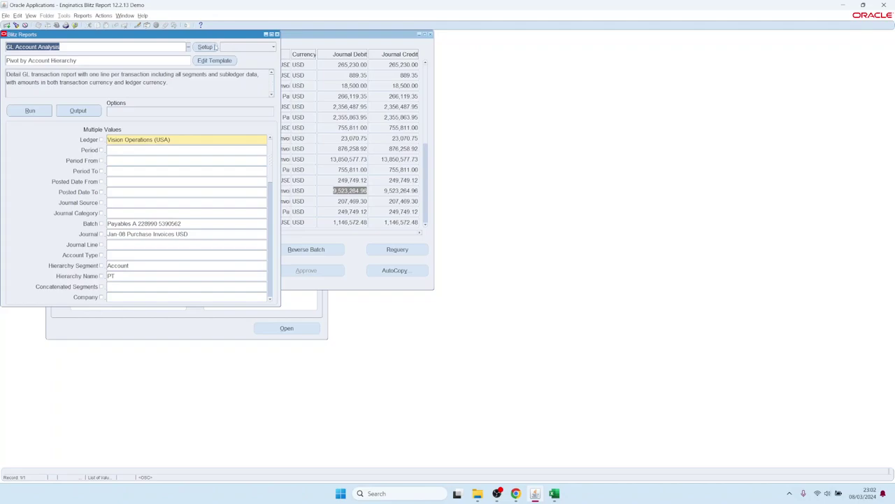
click(212, 47)
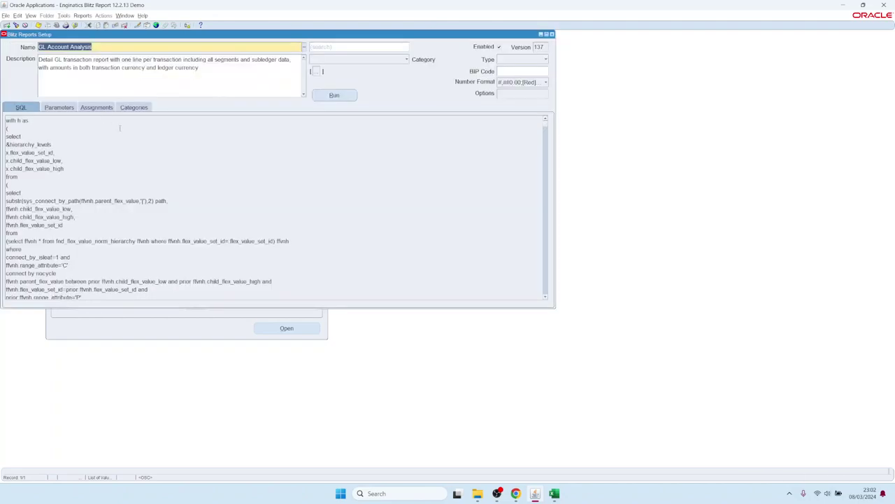
click(62, 46)
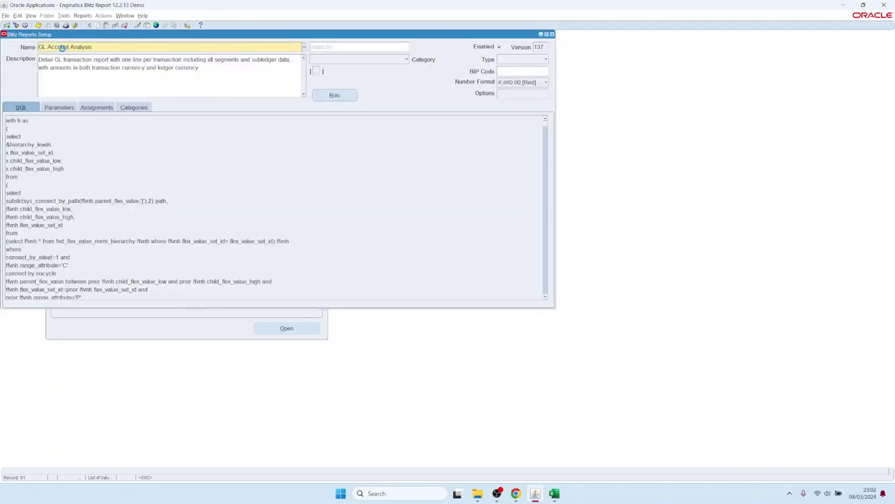
click(60, 118)
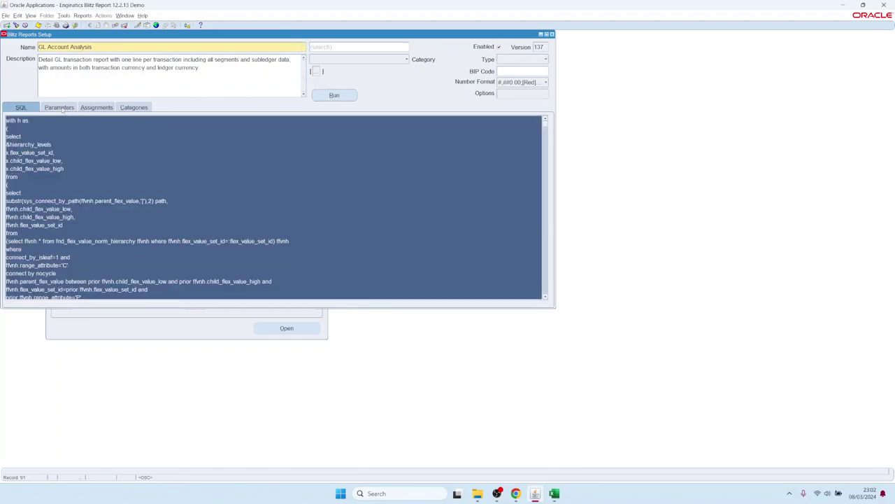
click(60, 107)
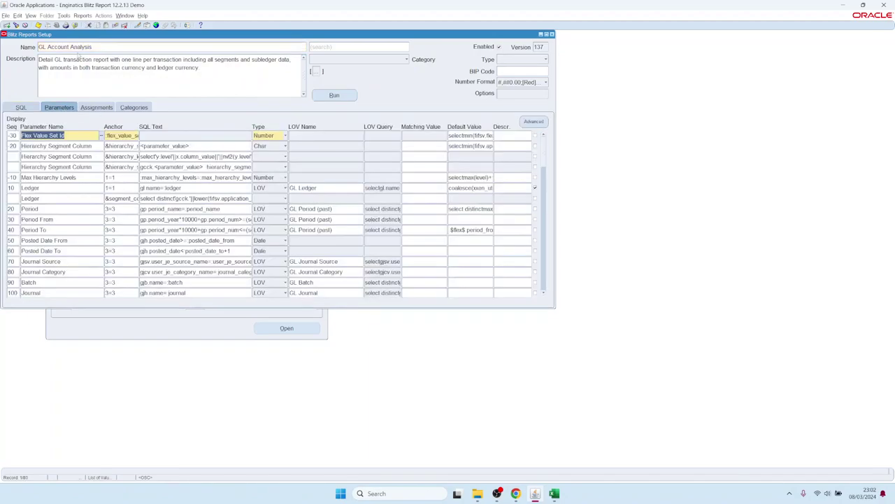
Step: Create a new report named AP test with the SQL "select * from ap_suppliers", run it and open the Excel output
drag(39, 47, 82, 47)
key(ctrl+Down)
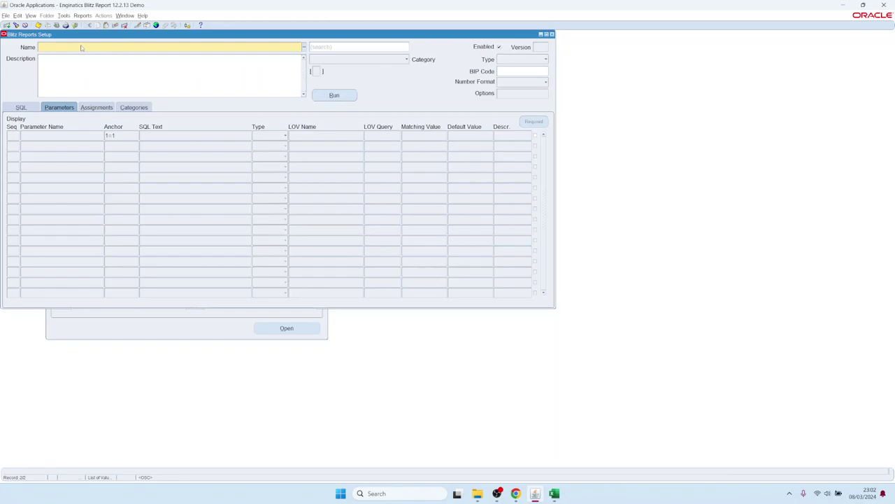
text(AP test)
key(Tab)
text(select * from ap_suppliers)
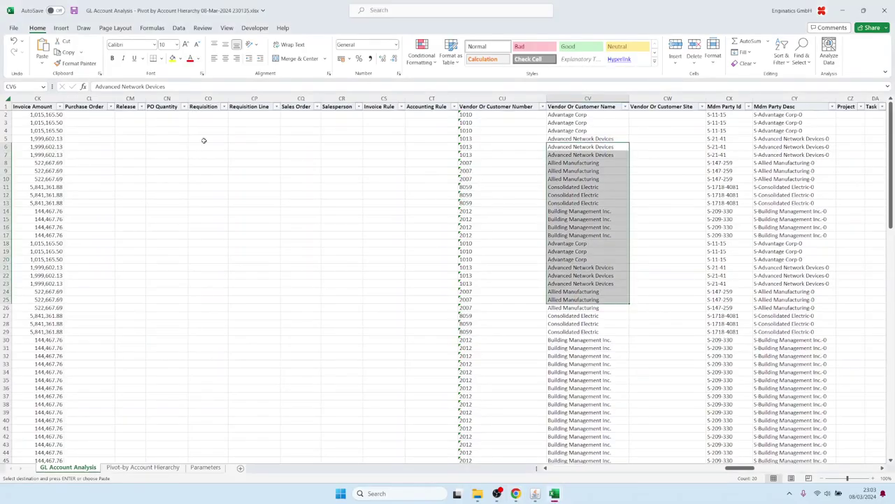
click(372, 221)
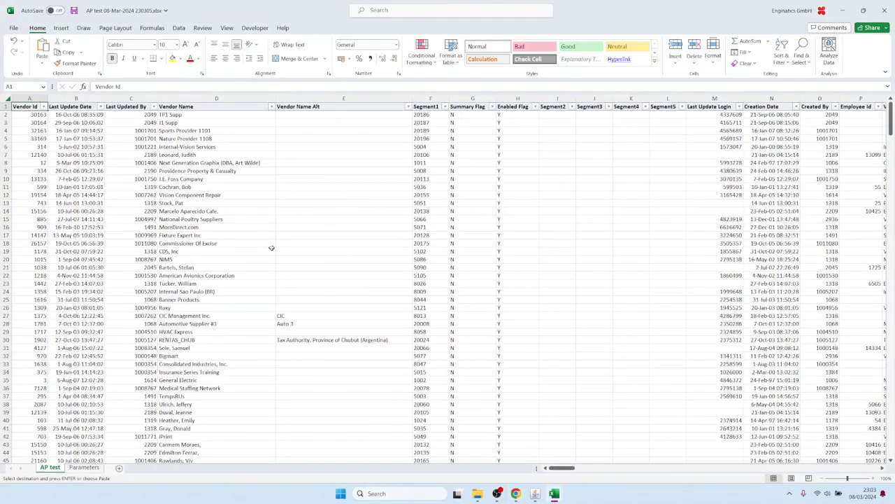
Step: Examine the vendor names, last update dates and other supplier columns in the AP test output
drag(198, 195, 274, 301)
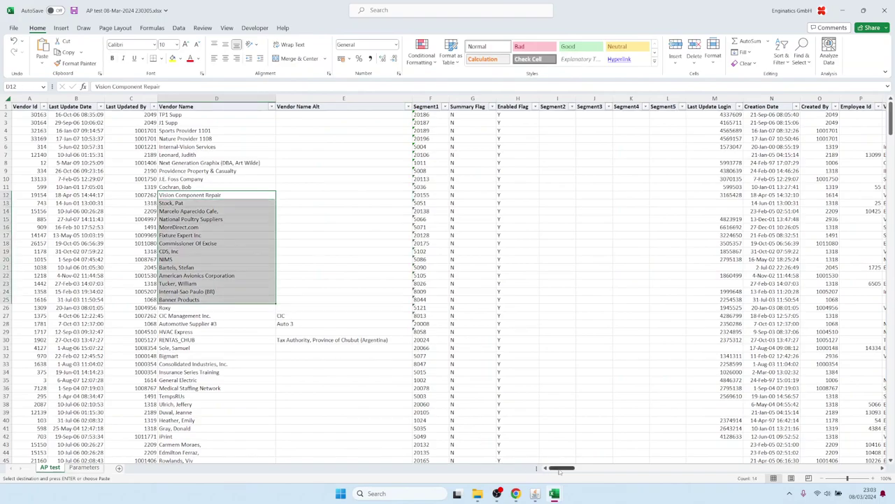
drag(560, 469, 501, 457)
click(77, 163)
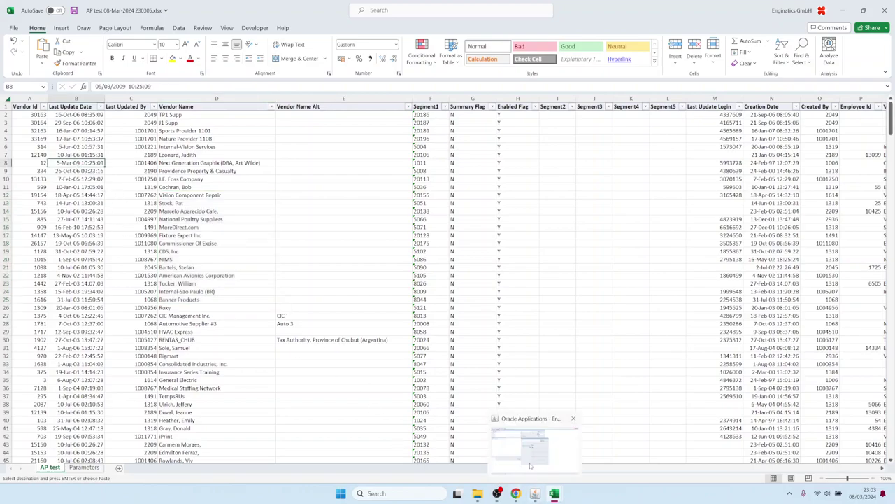
Step: Switch to Oracle Applications, reopen Blitz Report from the Navigator and select PO Requisition Upload from the Upload category
click(529, 465)
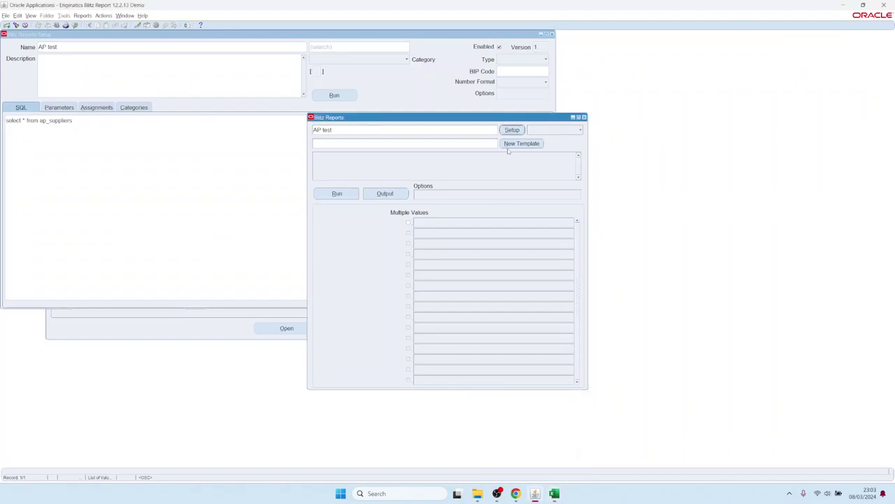
click(403, 127)
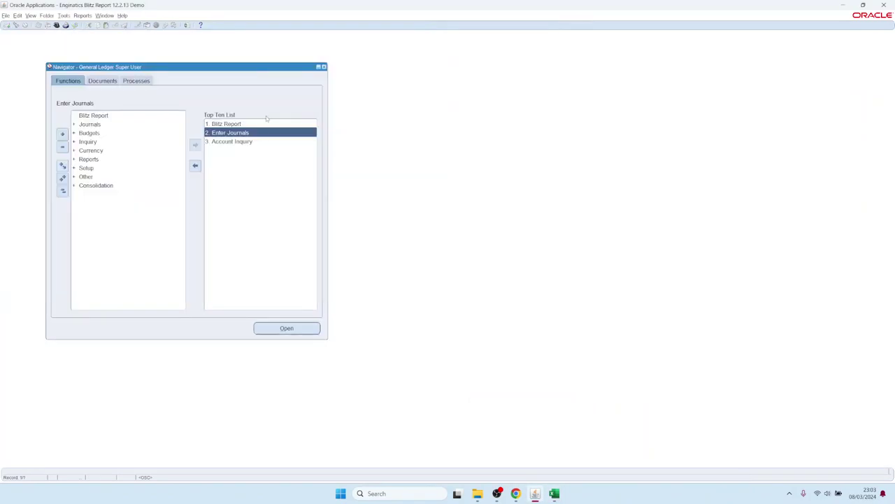
double_click(235, 125)
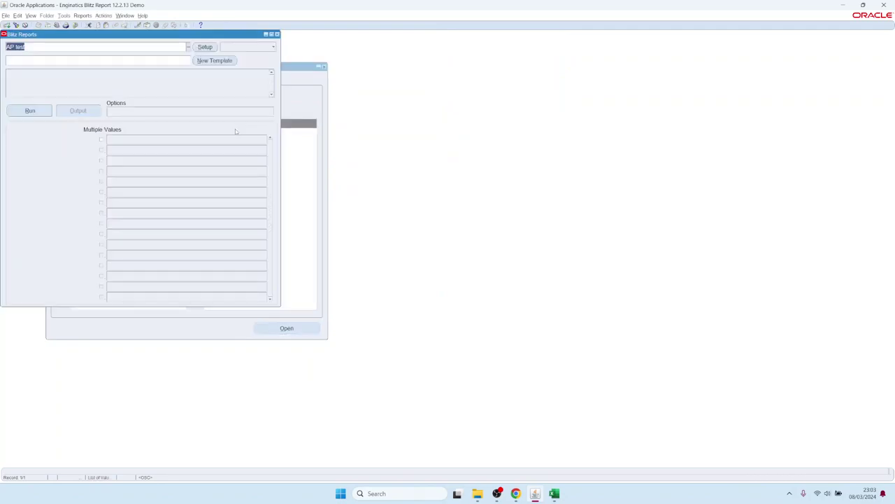
click(237, 48)
click(207, 90)
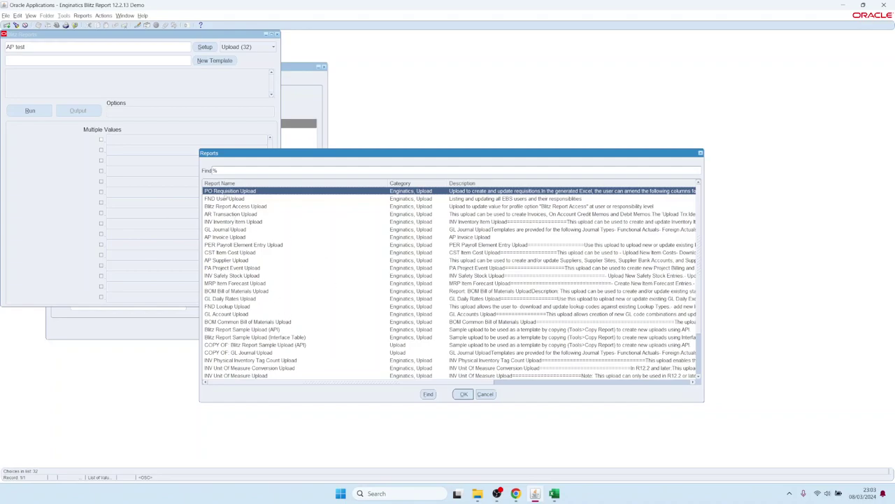
double_click(223, 192)
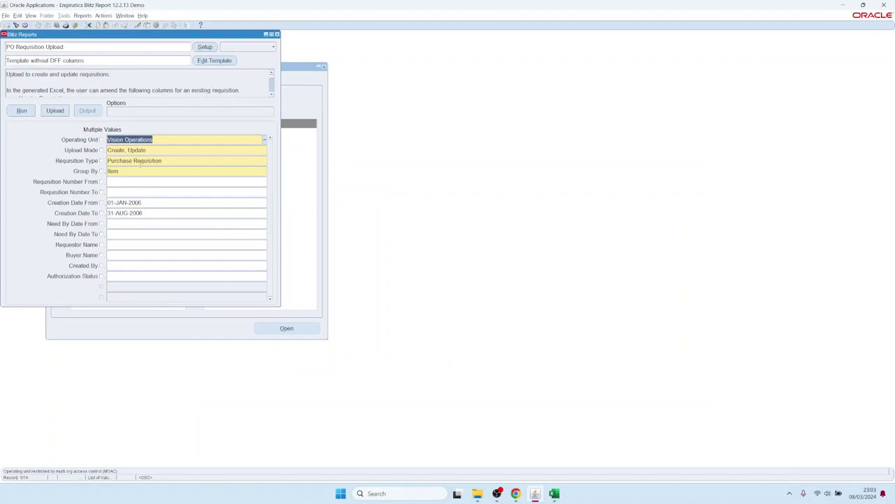
Step: Choose Create, Update as the Upload Mode, check the creation date range and run PO Requisition Upload
key(Tab)
key(ctrl+l)
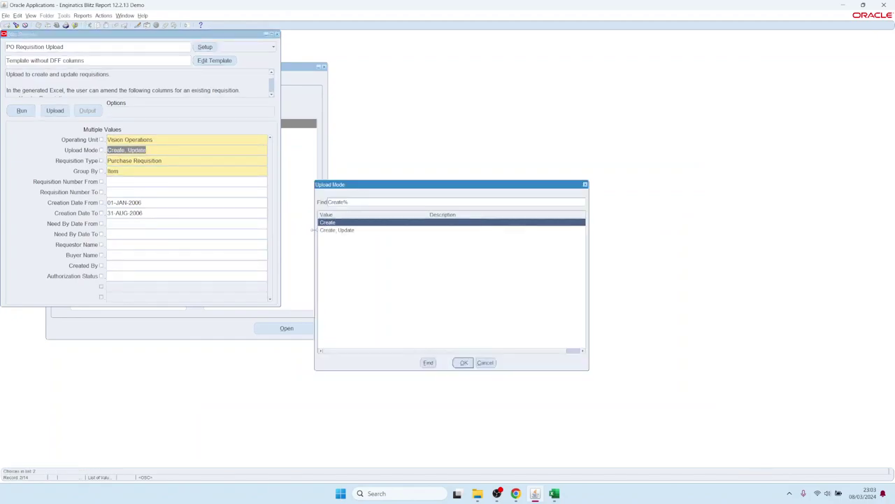
click(337, 231)
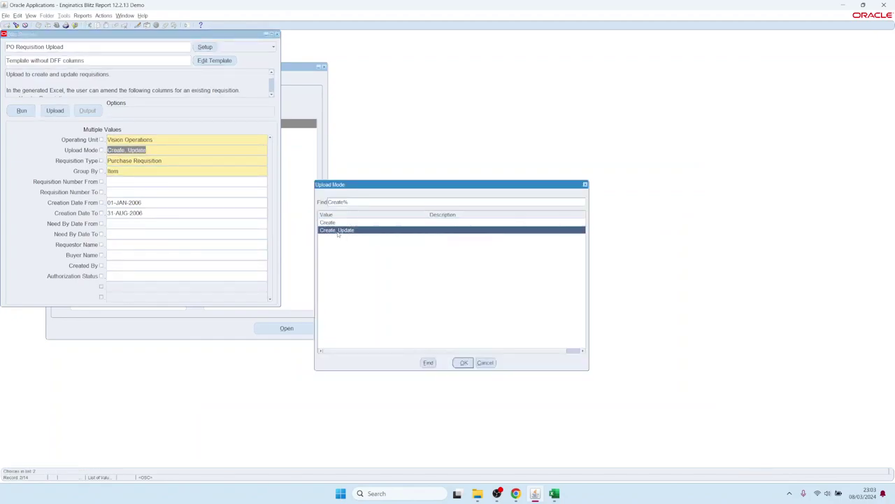
click(464, 362)
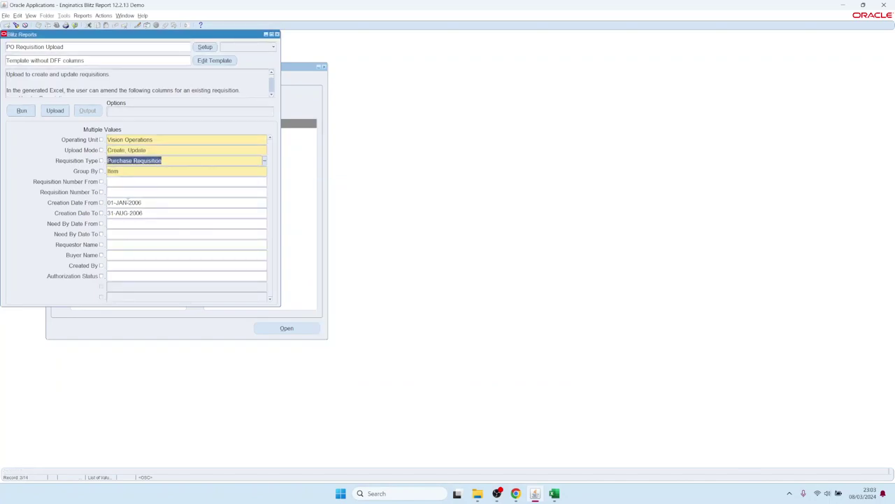
click(141, 203)
click(153, 212)
click(22, 111)
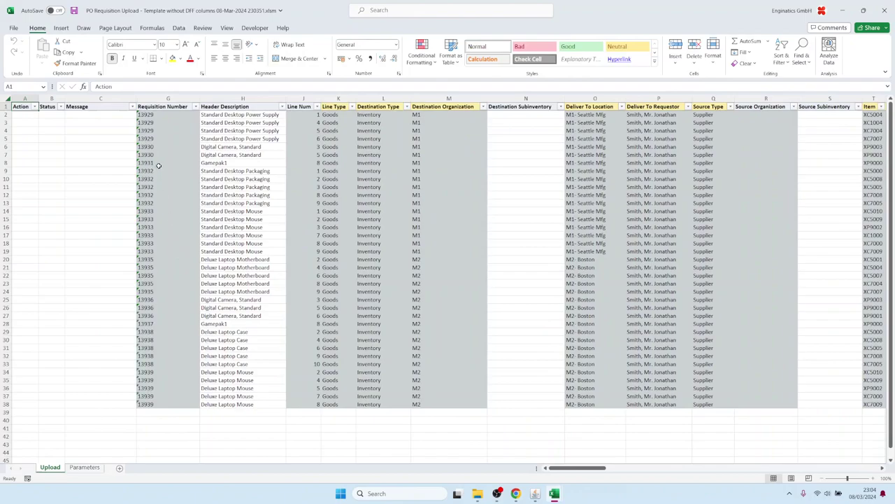
Step: Examine the requisition numbers, the highlighted required column headings and the header descriptions in the upload sheet
drag(163, 156, 161, 332)
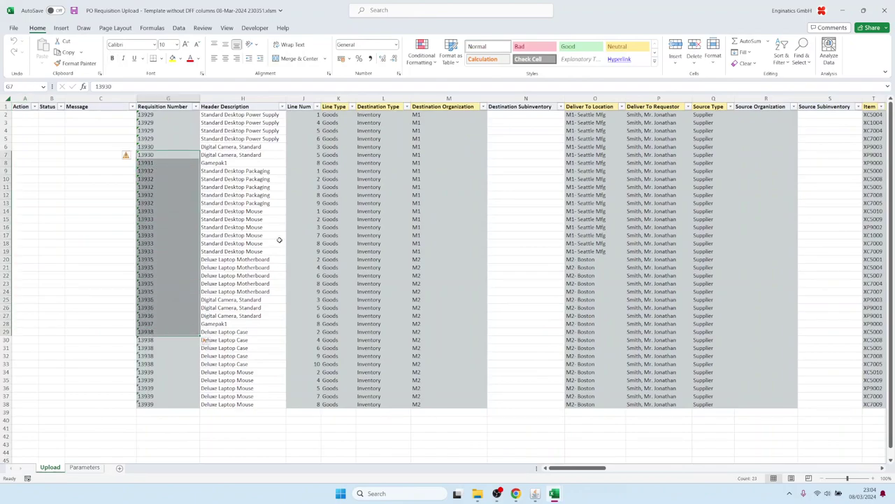
drag(339, 109, 431, 106)
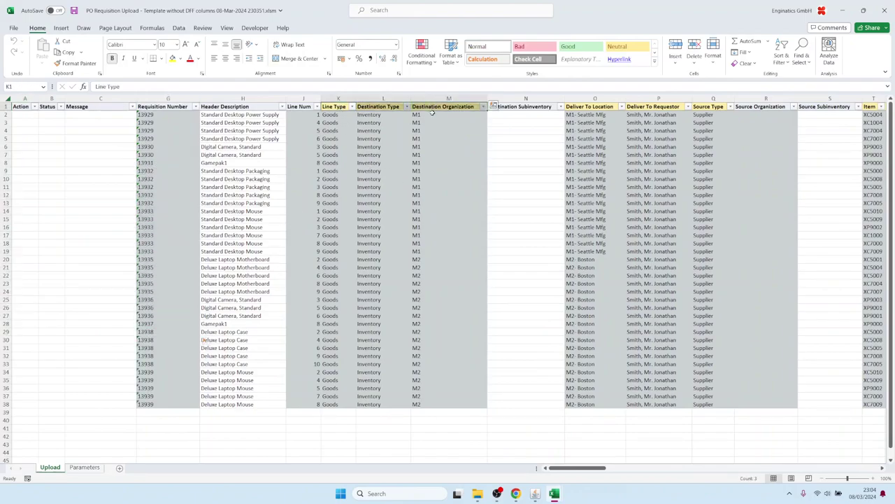
drag(211, 172, 244, 261)
drag(231, 323, 231, 315)
Step: Change the header description in H8 to Test and copy it down through H18
click(221, 163)
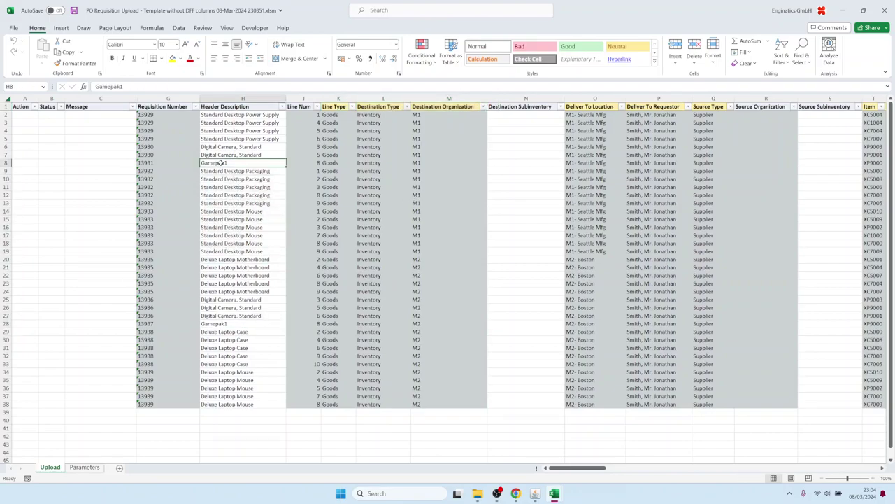
text(Test)
key(ctrl+Return)
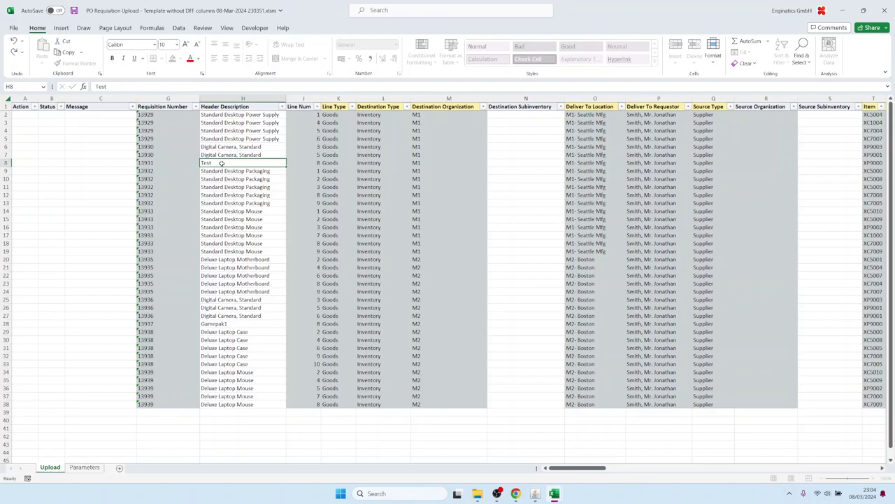
key(ctrl+c)
key(shift+Down)
key(shift+Down)
key(shift+Down)
key(shift+Down)
key(shift+Down)
key(shift+Down)
key(shift+Down)
key(shift+Down)
key(shift+Down)
key(shift+Down)
key(ctrl+v)
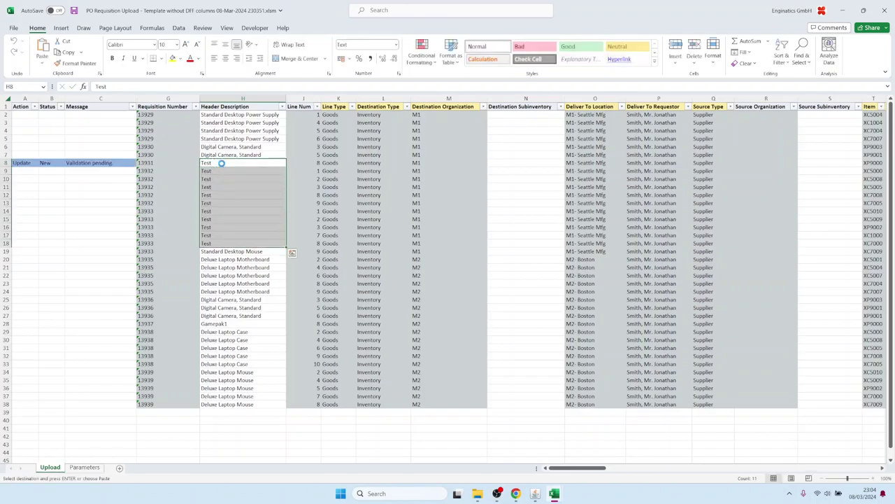
Step: Copy the line details of rows 3 and 4 from the Line Type column onward into new rows starting at K39
click(327, 122)
key(shift+Down)
key(shift+Right)
key(shift+Right)
key(shift+Right)
key(shift+Right)
key(shift+Right)
key(shift+Right)
key(shift+Right)
key(shift+Right)
key(shift+Right)
key(shift+Right)
key(shift+Right)
key(shift+Right)
key(shift+Right)
key(shift+Right)
key(shift+Right)
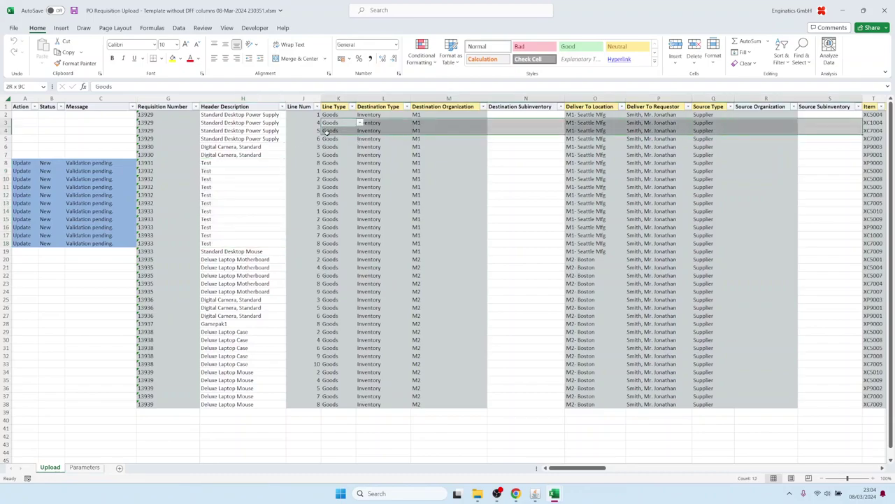
scroll(326, 133, right, 1)
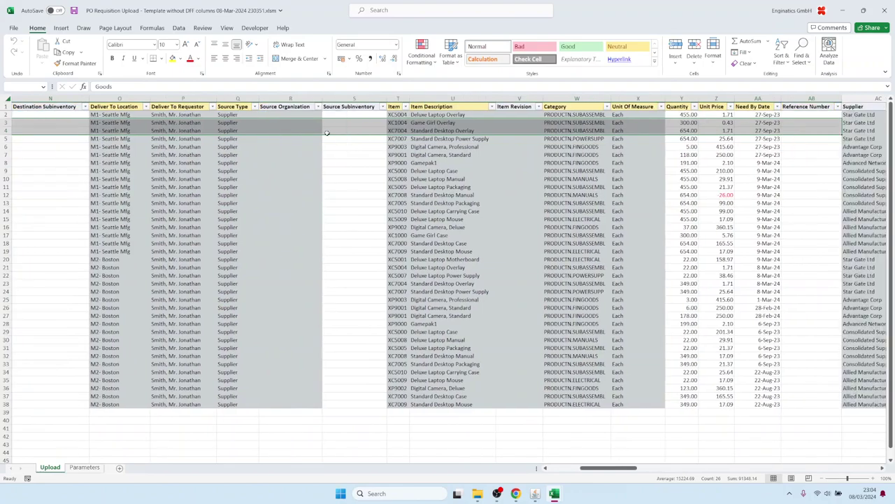
key(ctrl+c)
key(Home)
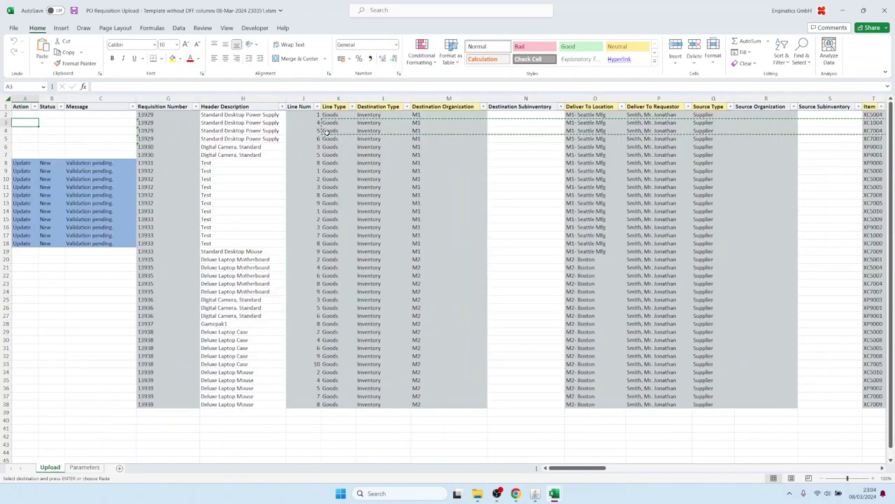
click(332, 412)
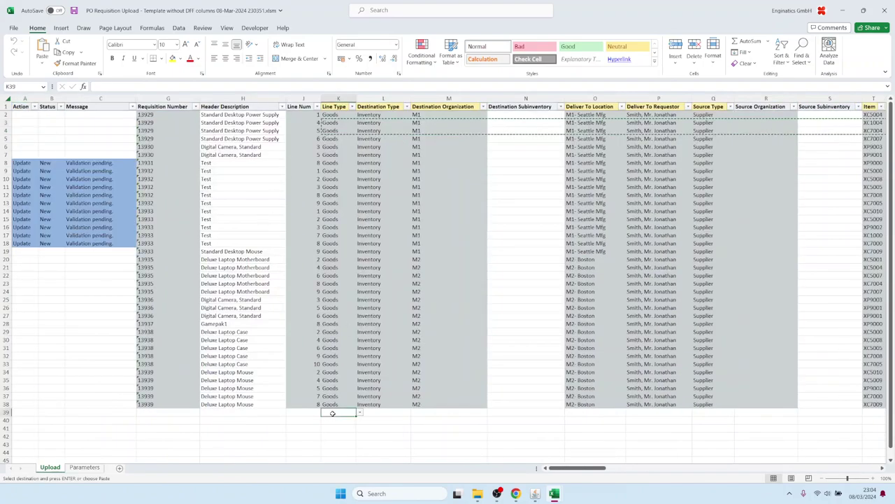
key(Return)
scroll(340, 310, down, 2)
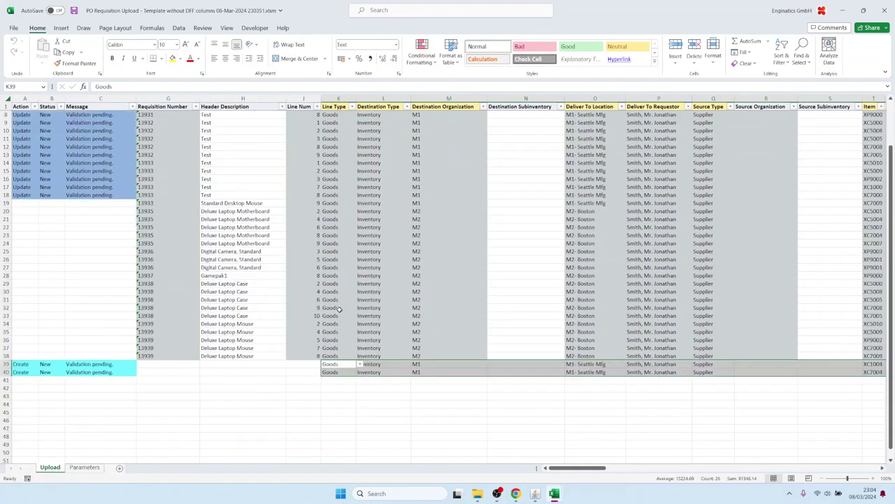
Step: Start another new line in row 41 with Line Type Goods, Destination Type Inventory and Destination Organization M1
click(340, 378)
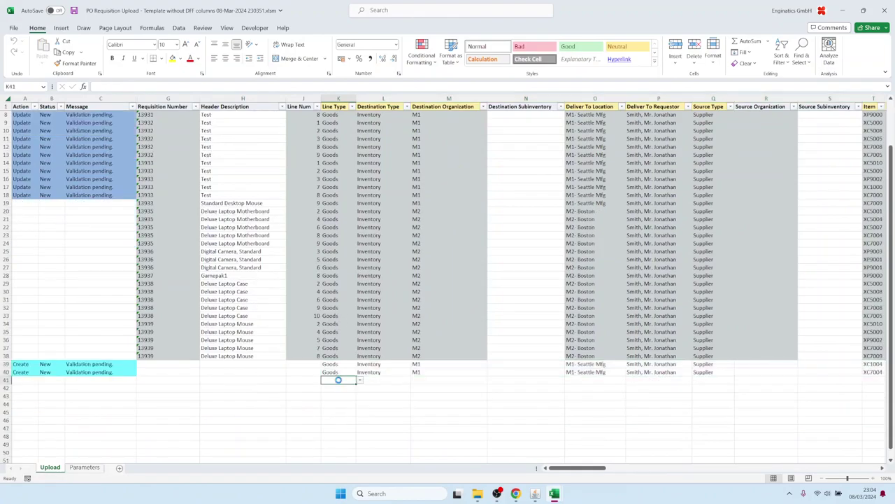
double_click(337, 379)
key(Return)
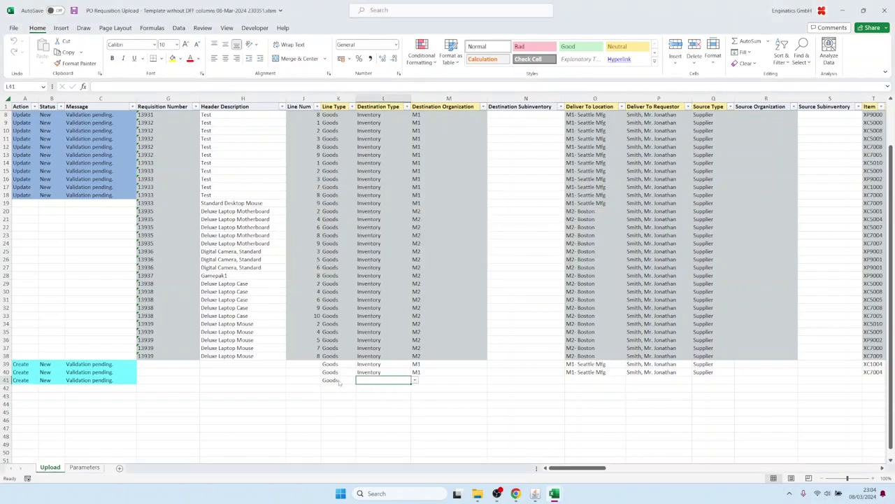
key(Down)
key(Return)
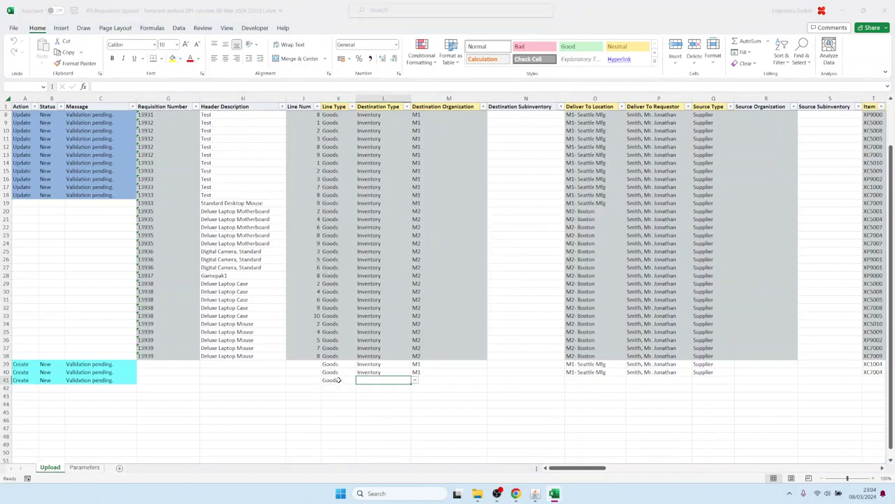
text(m1)
key(Tab)
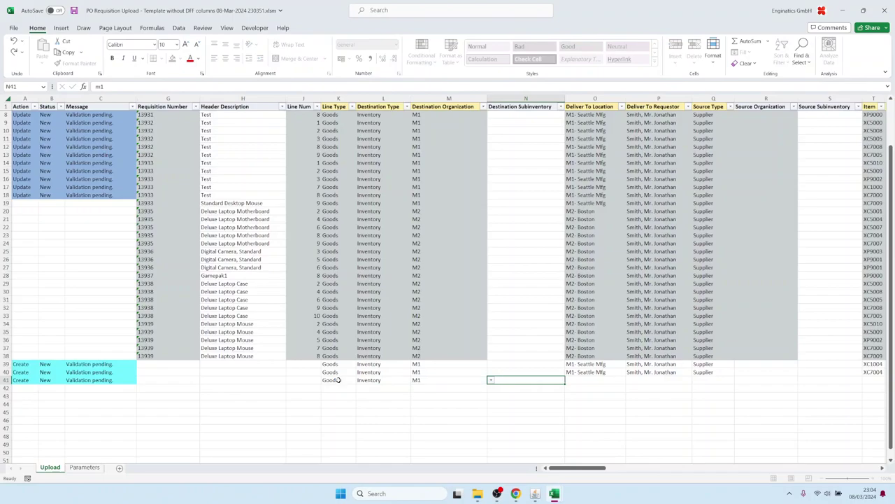
Step: Complete row 41 with Deliver To Location Buenos Aires, the second requestor in the value list and Source Type Supplier
key(Tab)
key(Down)
key(Return)
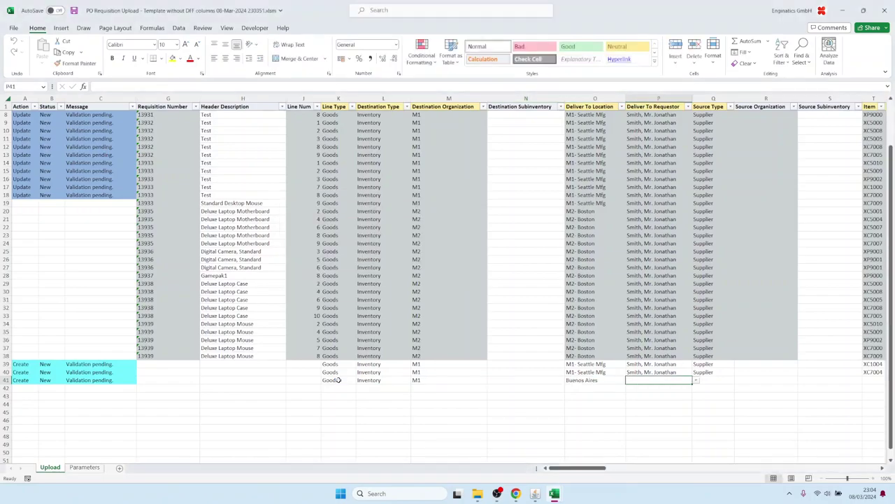
key(Tab)
key(Down)
key(Down)
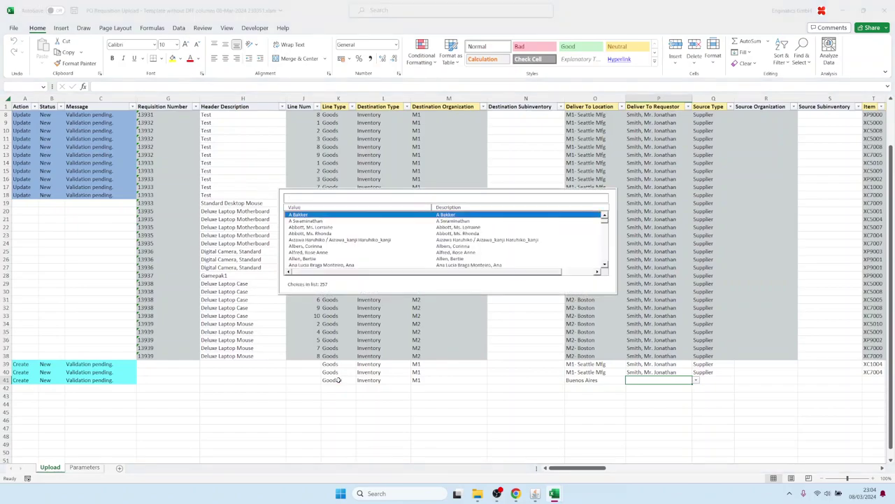
key(Return)
key(Tab)
text(S)
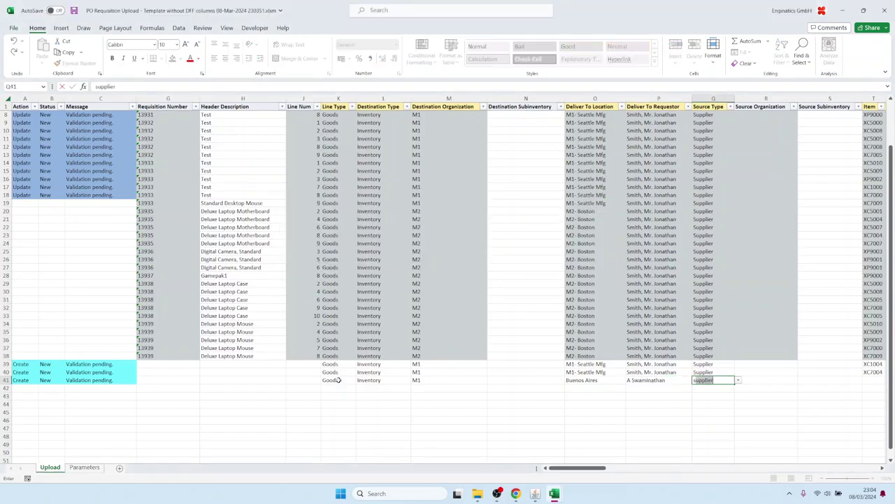
key(Tab)
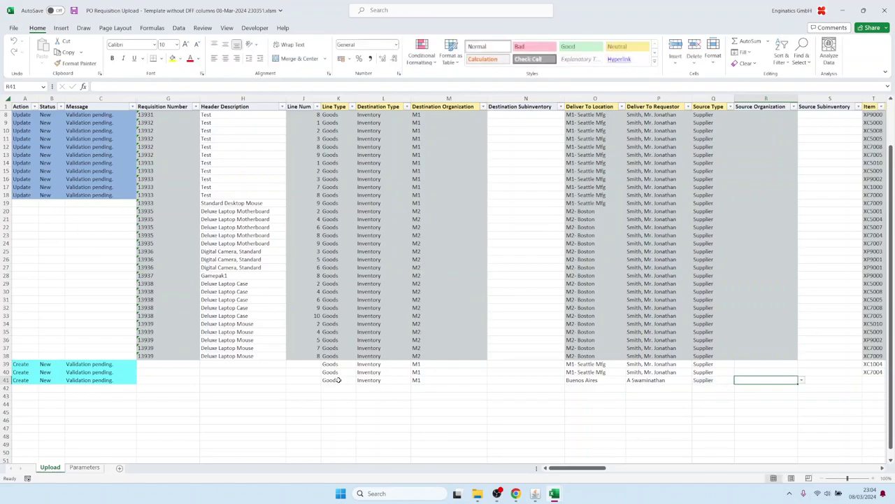
Step: Look up items beginning with For and choose Ford F150 2004 as the Item in row 41
key(Tab)
key(Tab)
key(Tab)
key(Tab)
key(Tab)
key(Tab)
key(shift+Tab)
key(shift+Tab)
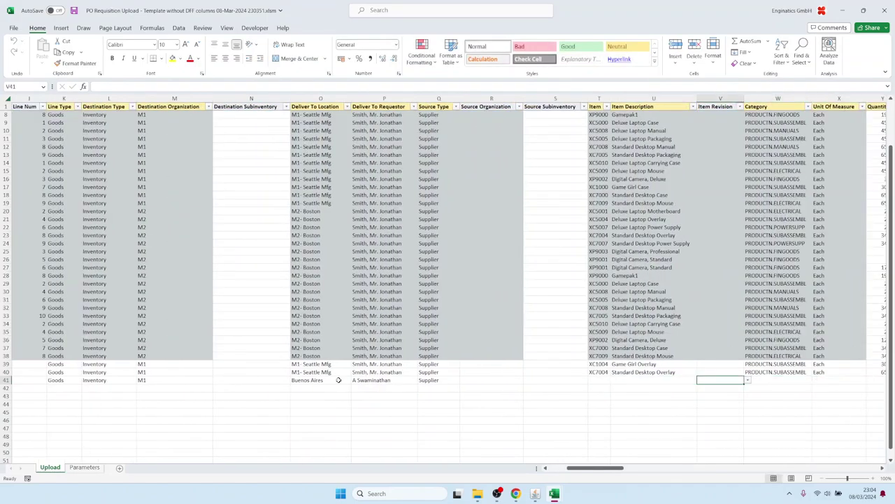
key(Tab)
key(Tab)
key(Tab)
key(Tab)
key(Tab)
key(shift+Tab)
key(shift+Tab)
key(shift+Tab)
key(shift+Tab)
key(shift+Tab)
key(shift+Tab)
key(shift+Tab)
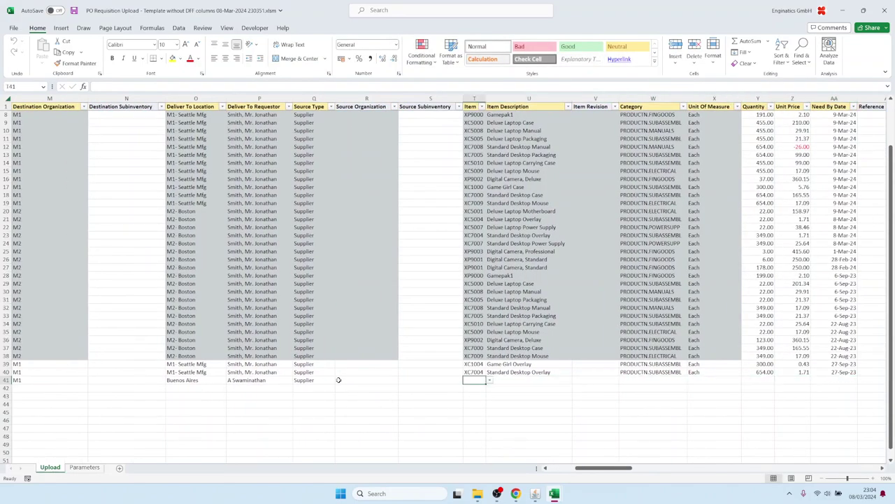
text(For)
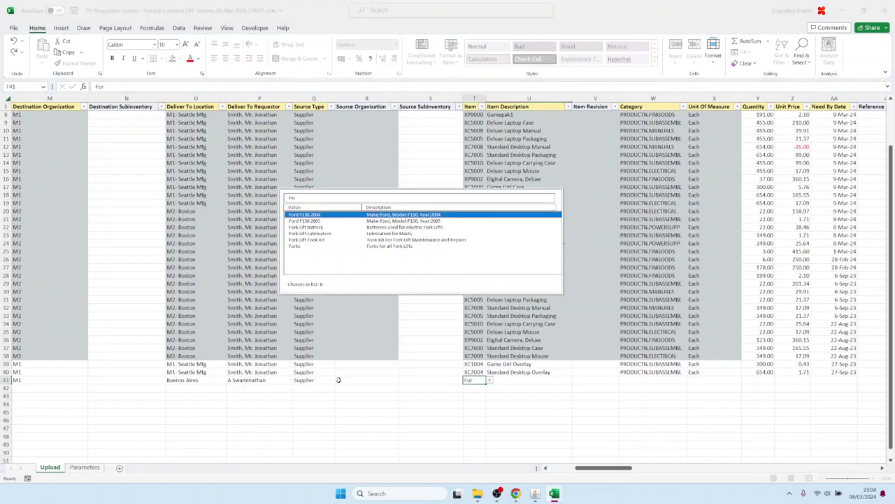
key(Tab)
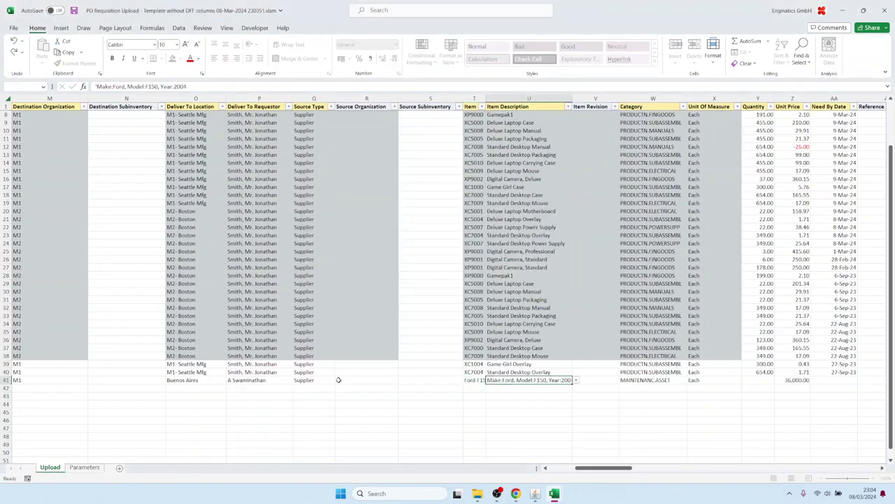
Step: Set the Quantity in row 41 to 1
key(Tab)
key(Tab)
key(Tab)
key(Tab)
key(Tab)
key(shift+Tab)
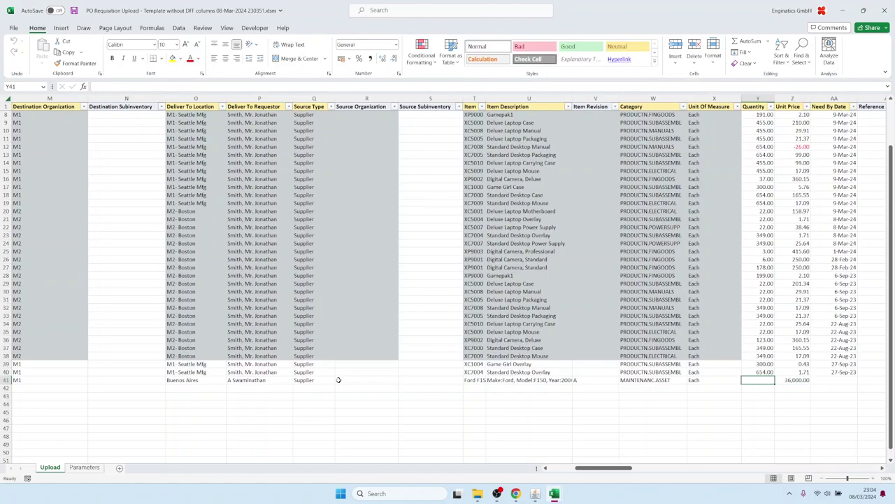
text(1)
key(Tab)
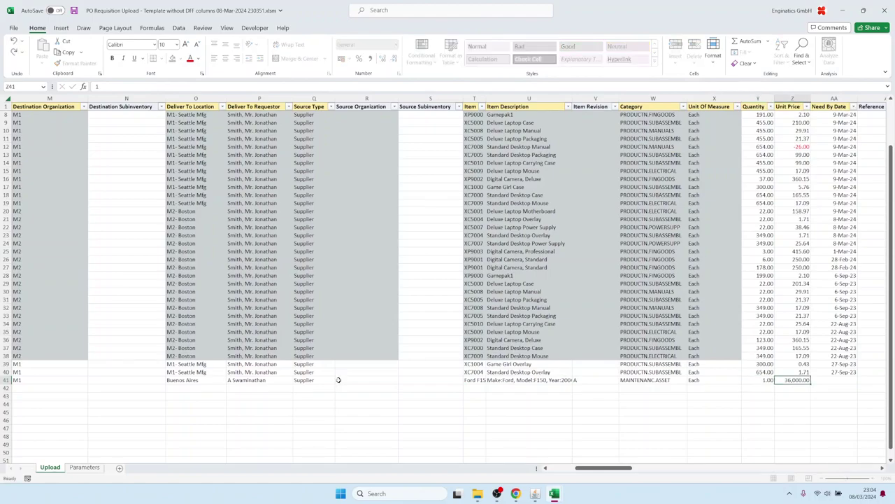
Step: Try to enter the Need By Date in row 41 as ^1jan24 and as 1jan24
key(Tab)
text(11)
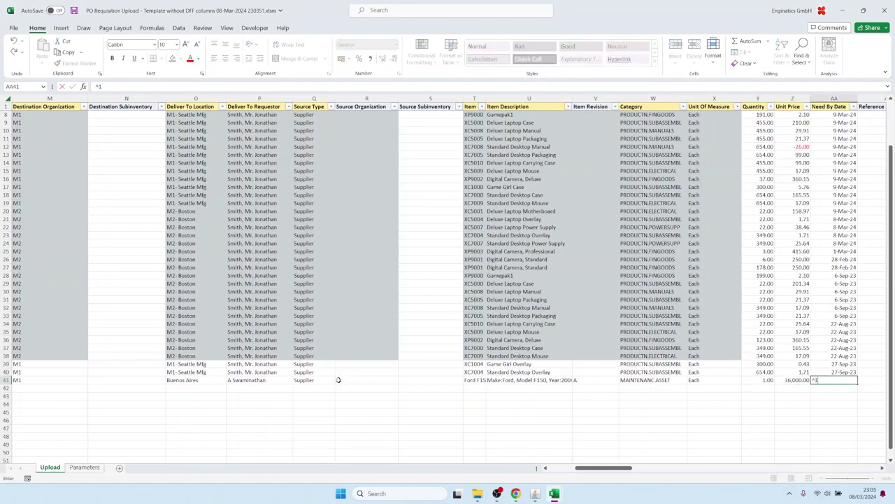
text(jan24)
key(Tab)
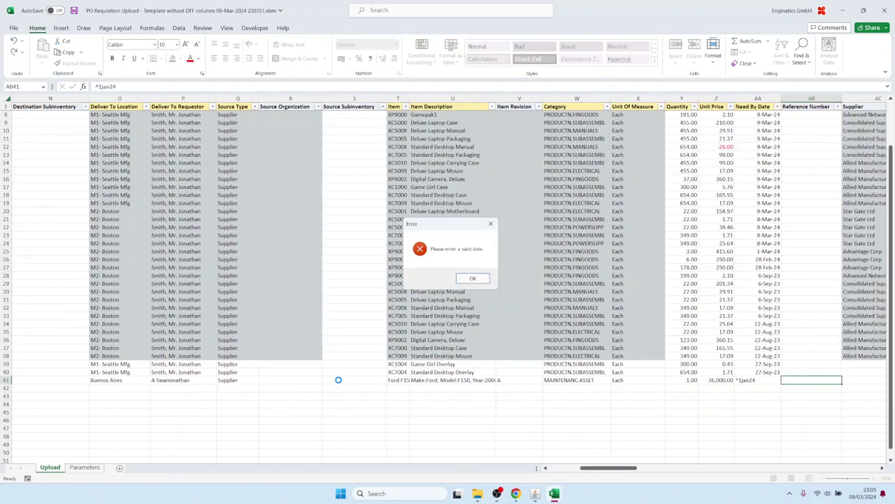
key(Return)
text(1j)
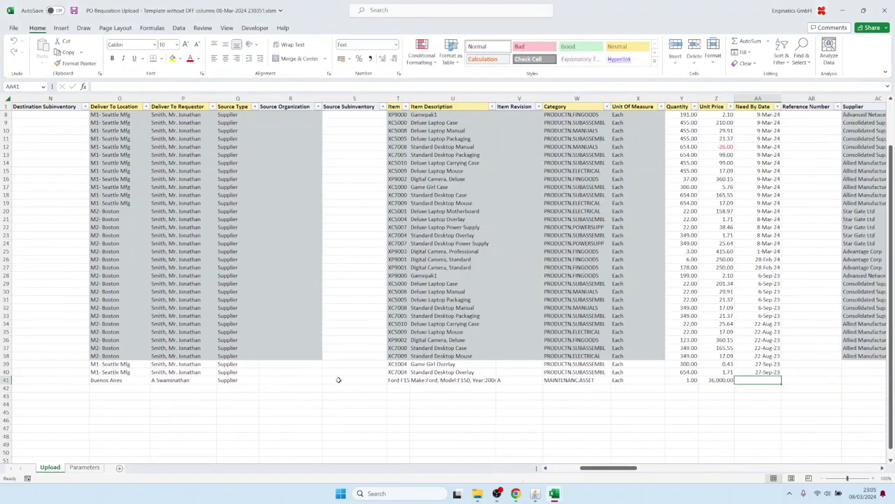
text(an24)
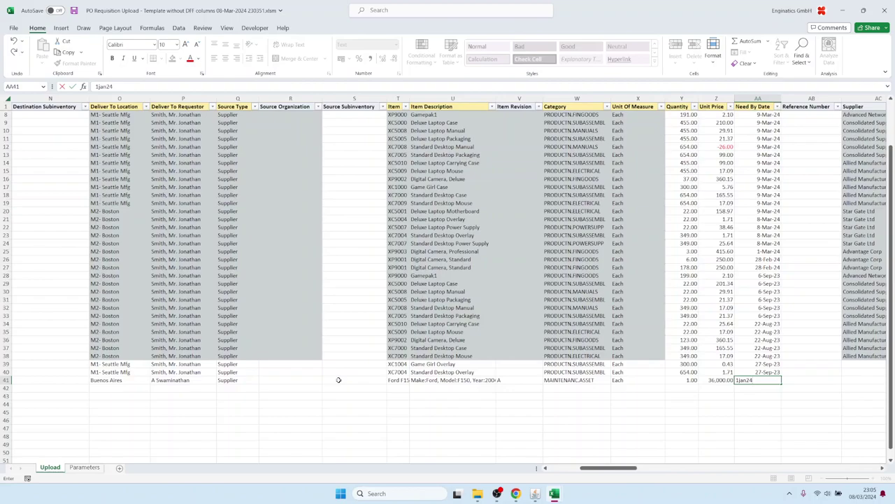
key(Tab)
key(Escape)
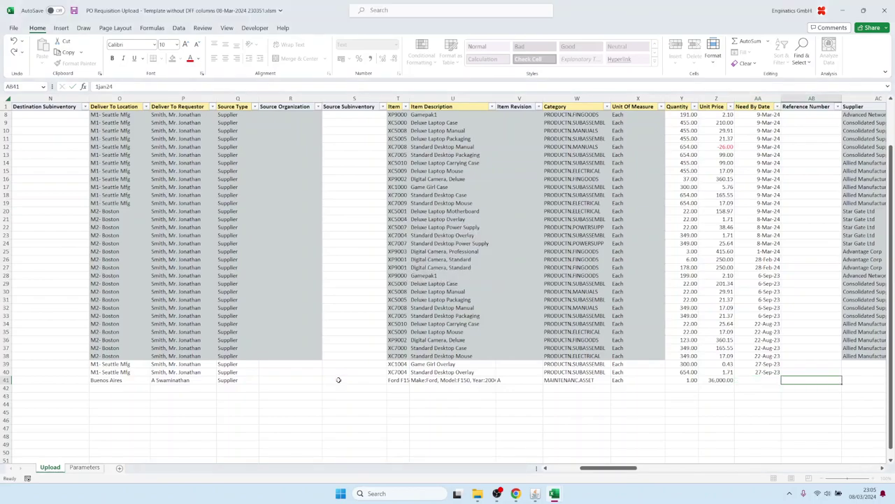
Step: Set the Need By Date in row 41 to 1-jan-24
text(1-jan-24)
key(Tab)
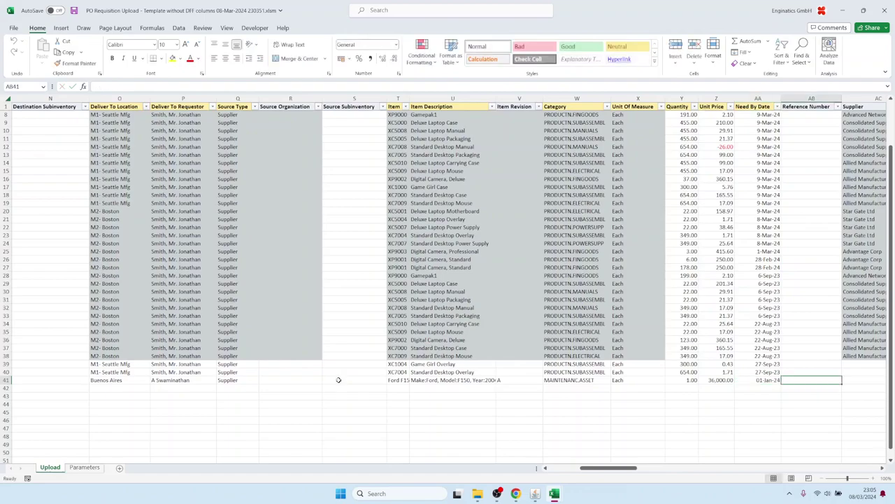
key(Home)
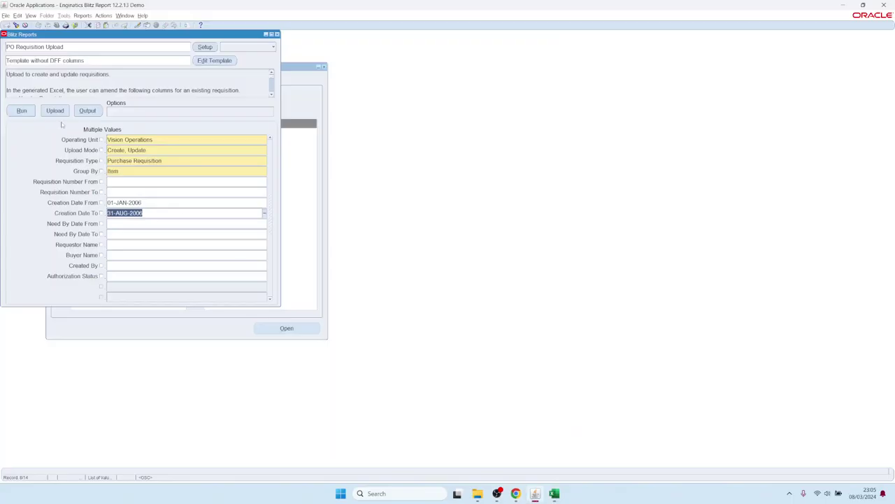
Step: Upload the edited requisition workbook from the PO Requisition Upload form, close the browser upload page and return to Oracle Applications
click(56, 110)
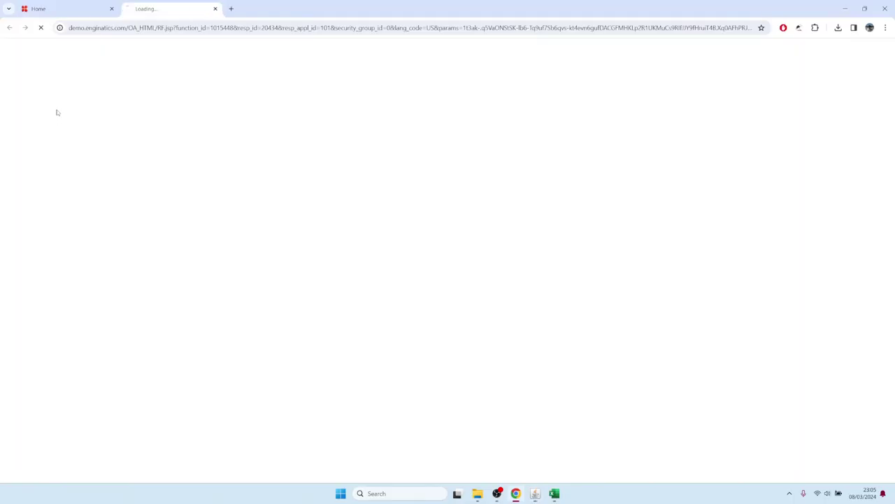
click(70, 94)
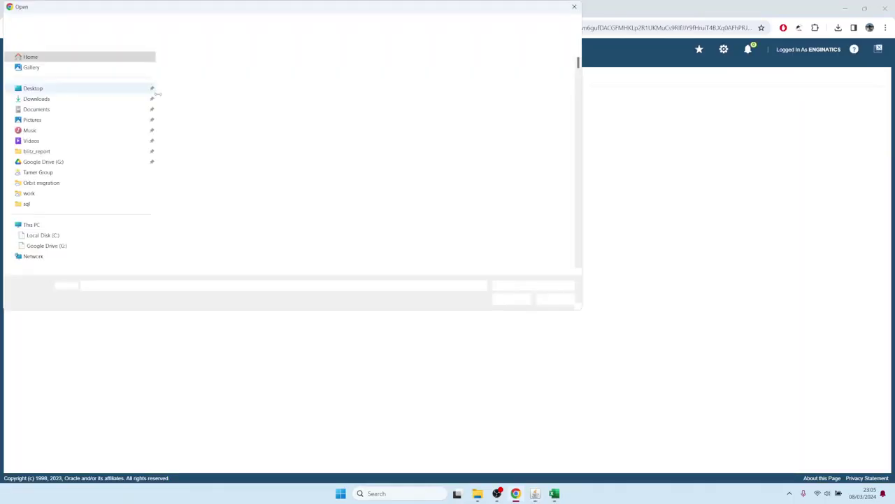
click(184, 72)
click(516, 296)
click(65, 104)
click(216, 9)
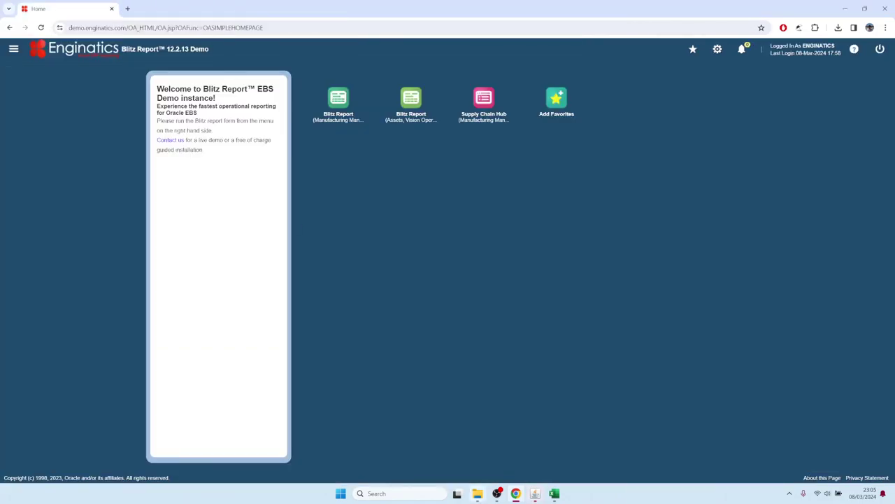
click(535, 493)
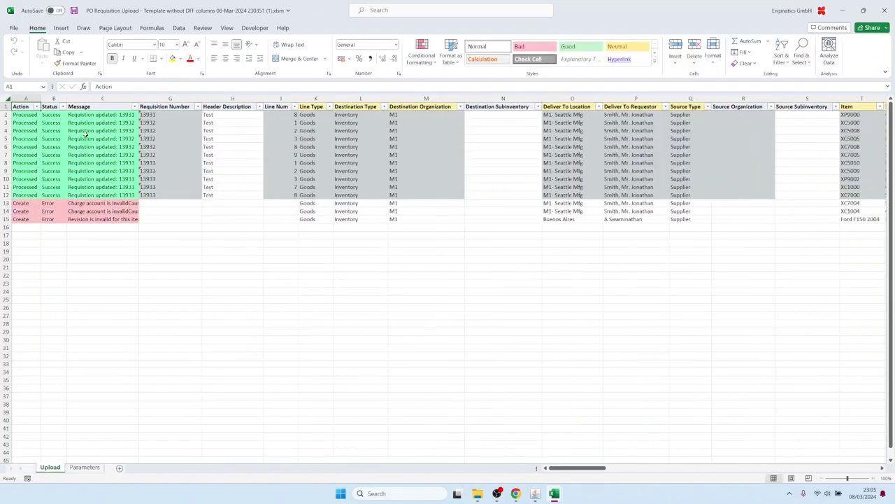
Step: Review the result workbook's messages for the updated requisitions and the three new lines, and switch back to Oracle Applications
drag(96, 122, 98, 200)
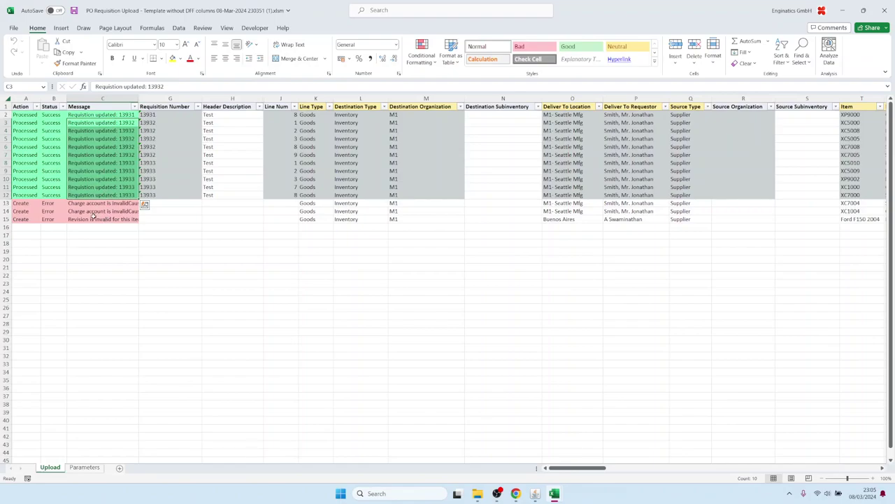
drag(91, 204, 93, 218)
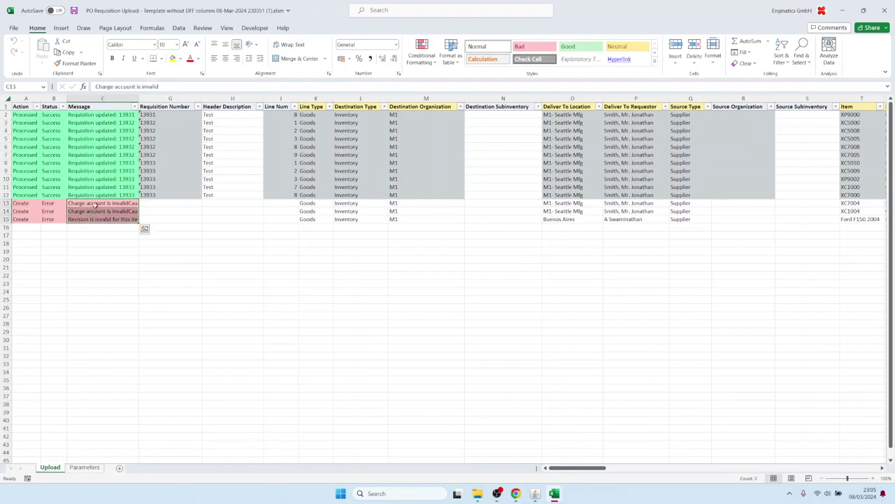
drag(96, 131, 92, 212)
click(91, 218)
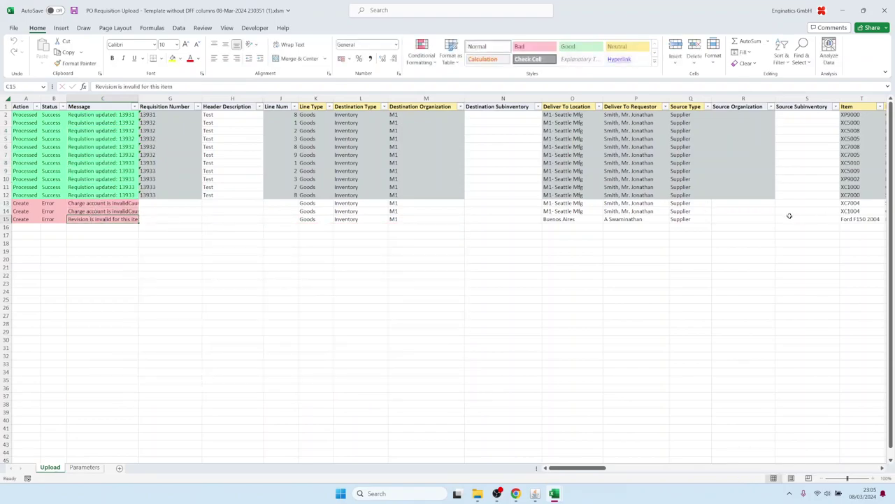
click(534, 493)
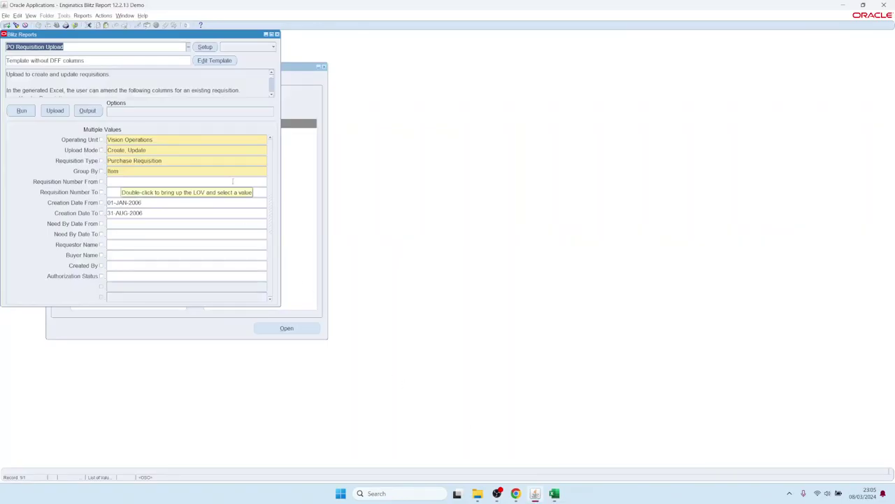